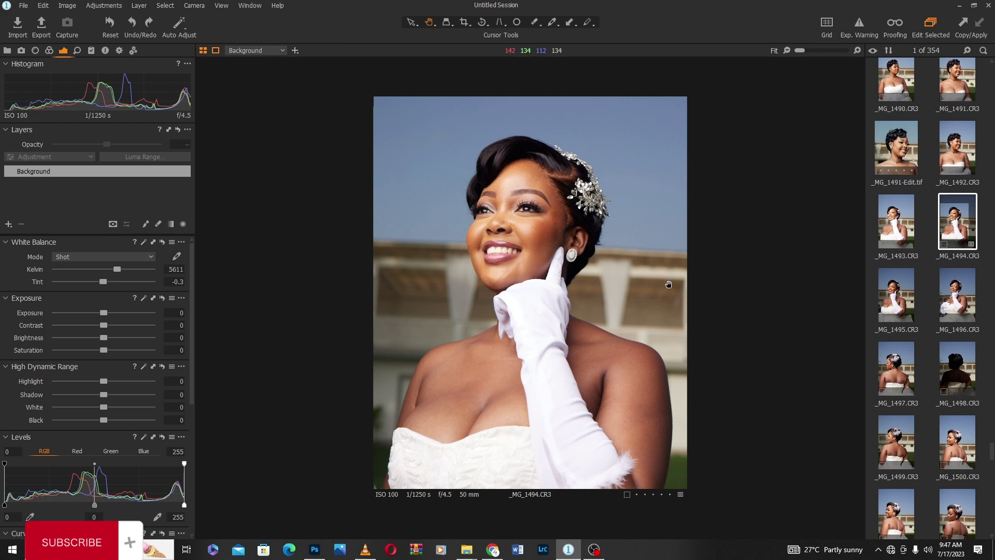
Step: Examine the skin tones and texture on the bride's face up close in _MG_1494.CR3
scroll(549, 240, "up", 3)
scroll(568, 218, "down", 3)
scroll(562, 227, "up", 3)
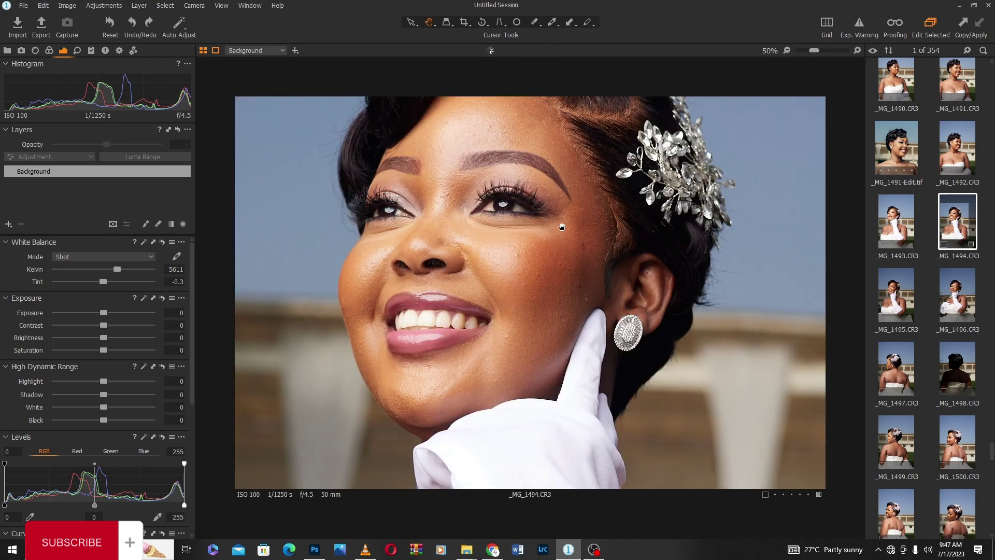
left_click_drag(501, 264, 547, 287)
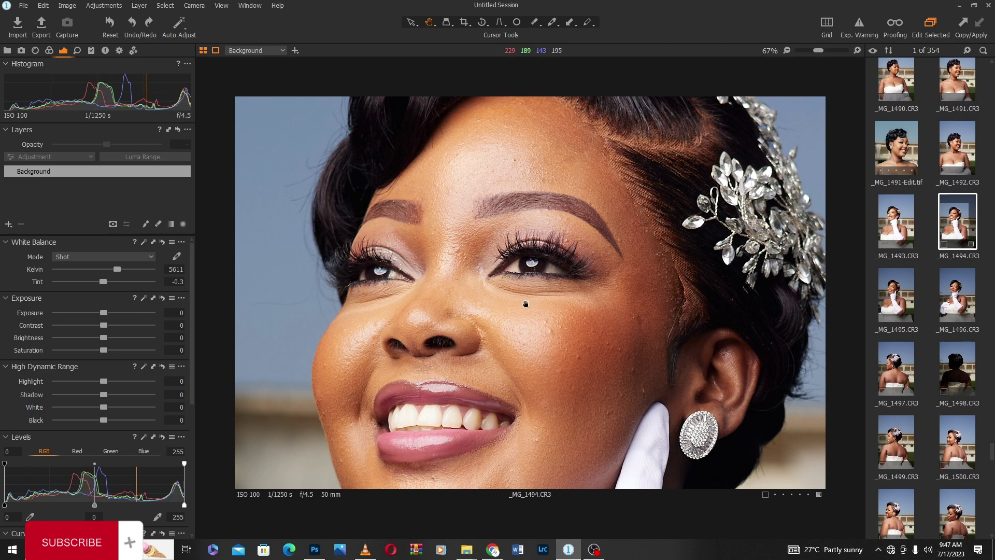
scroll(597, 293, "down", 1)
scroll(570, 298, "up", 1)
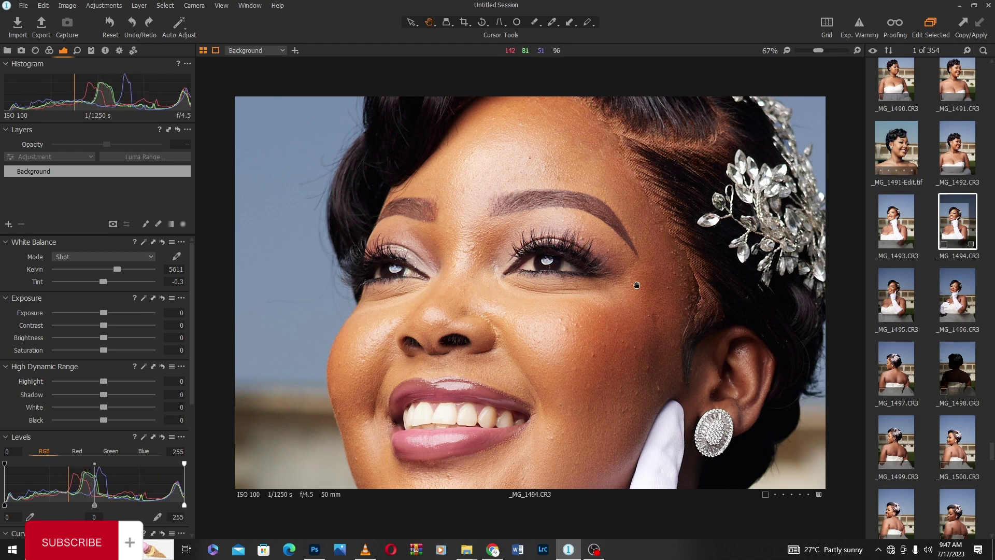
scroll(558, 245, "down", 2)
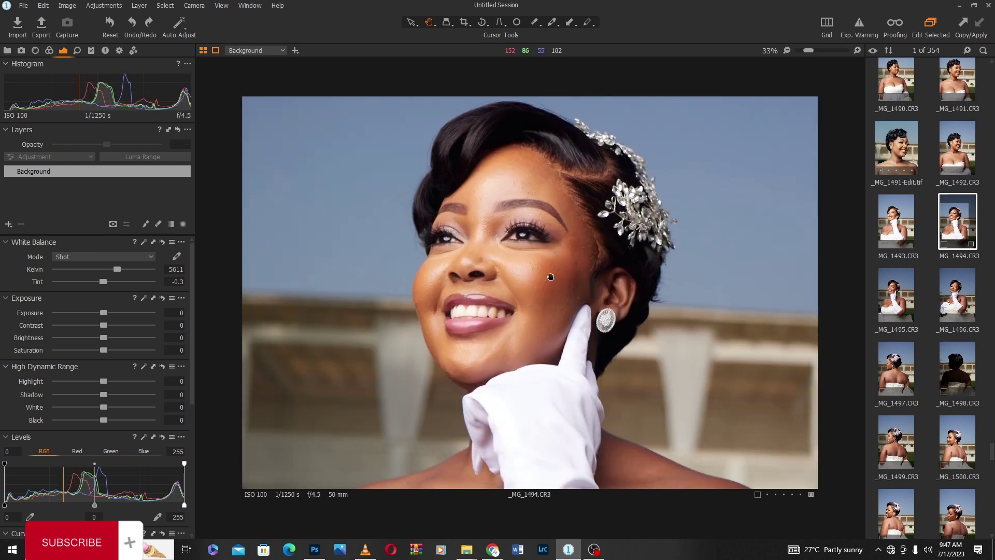
scroll(550, 277, "down", 1)
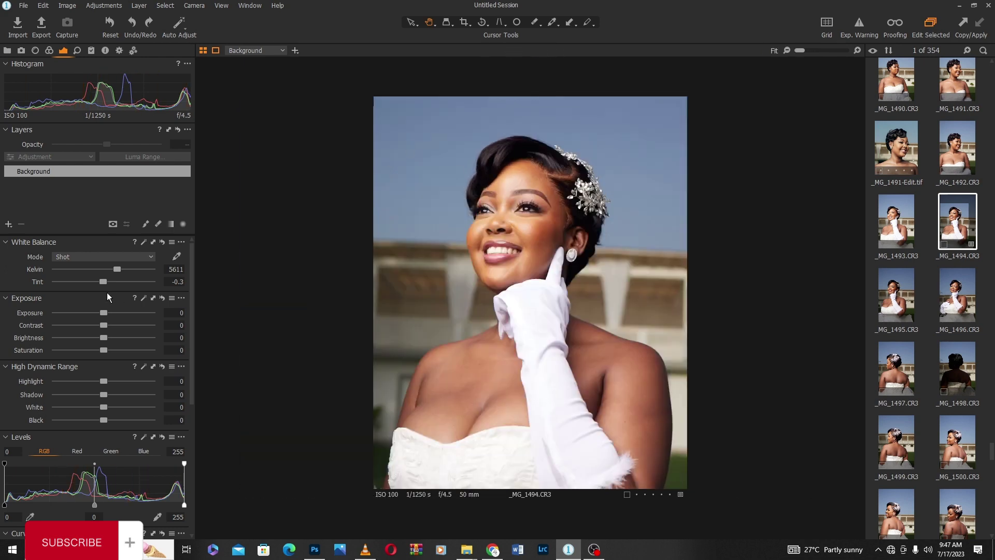
Step: Add a new adjustment layer above the background and invert its empty mask to cover the whole photo
left_click(8, 225)
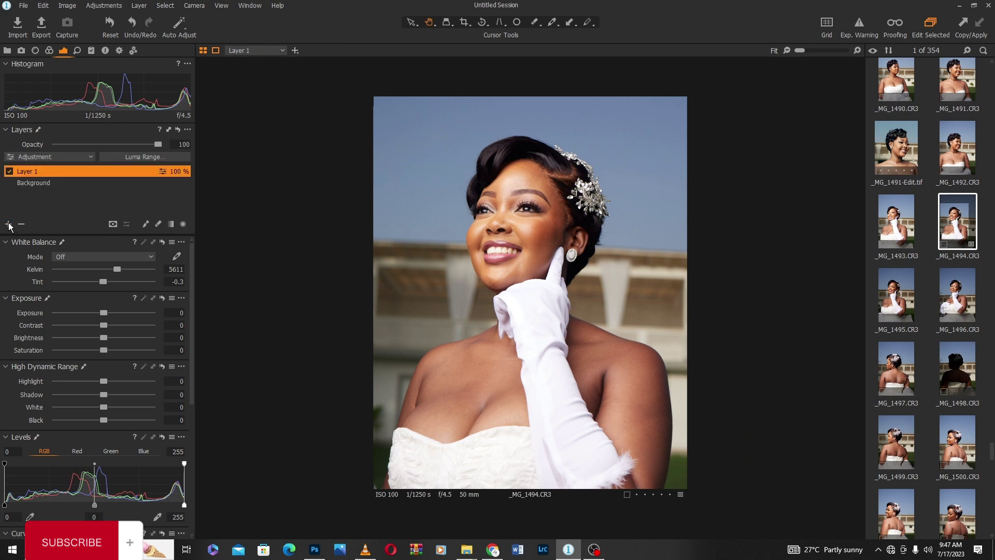
right_click(33, 175)
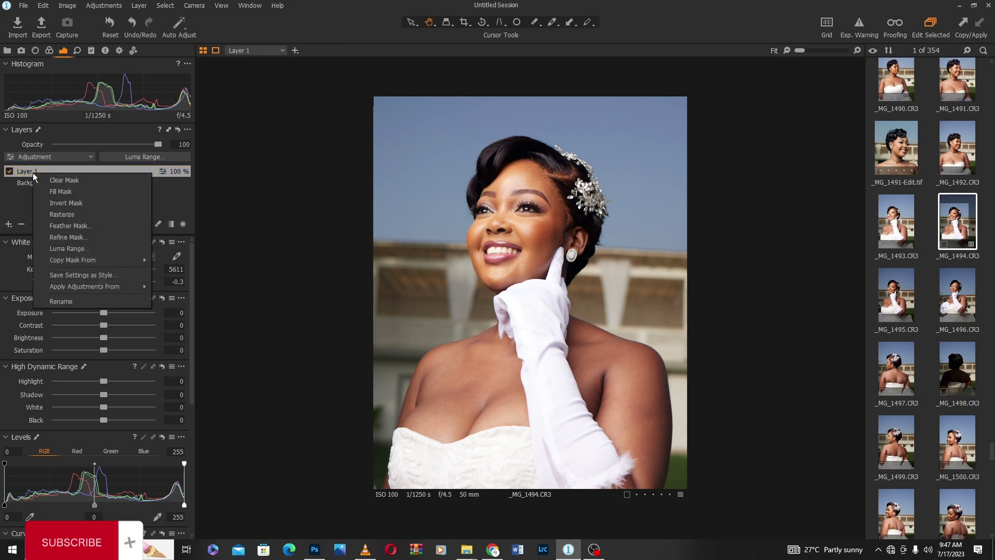
left_click(69, 204)
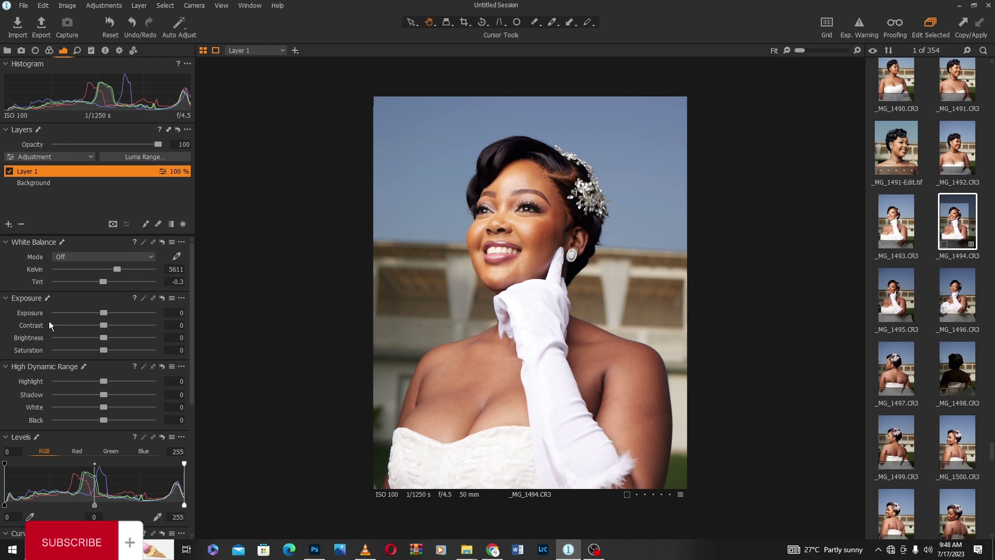
Step: Lower the exposure on Layer 1 to -0.26
left_click(528, 230)
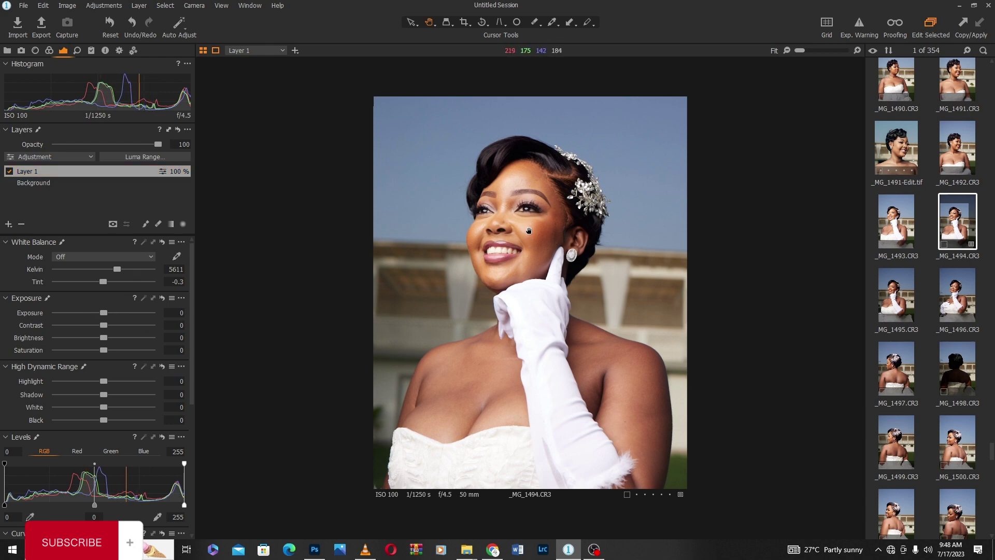
left_click(101, 313)
left_click_drag(101, 316, 100, 316)
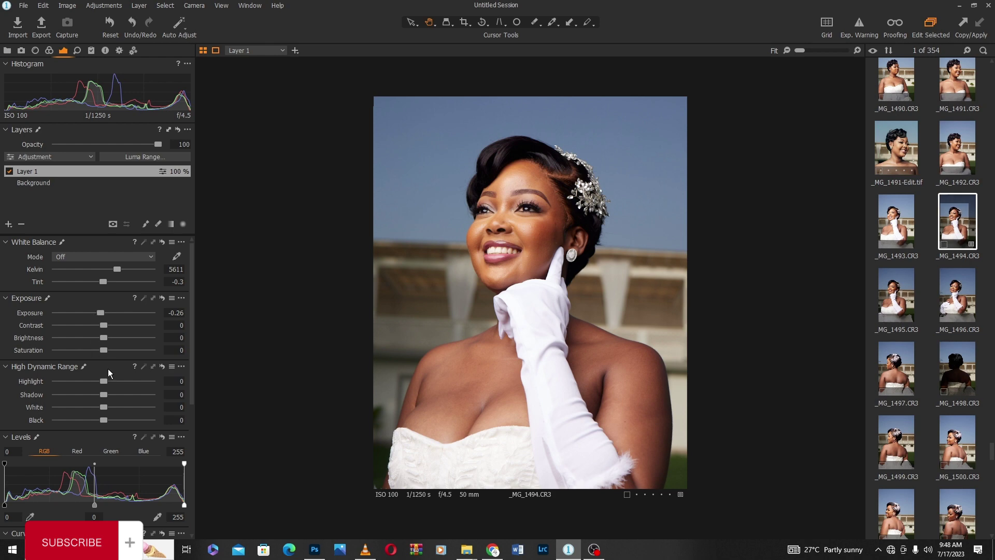
Step: Set Layer 1's high dynamic range to highlight -26, shadow 11 and white -13, and check the face
left_click_drag(105, 384, 92, 385)
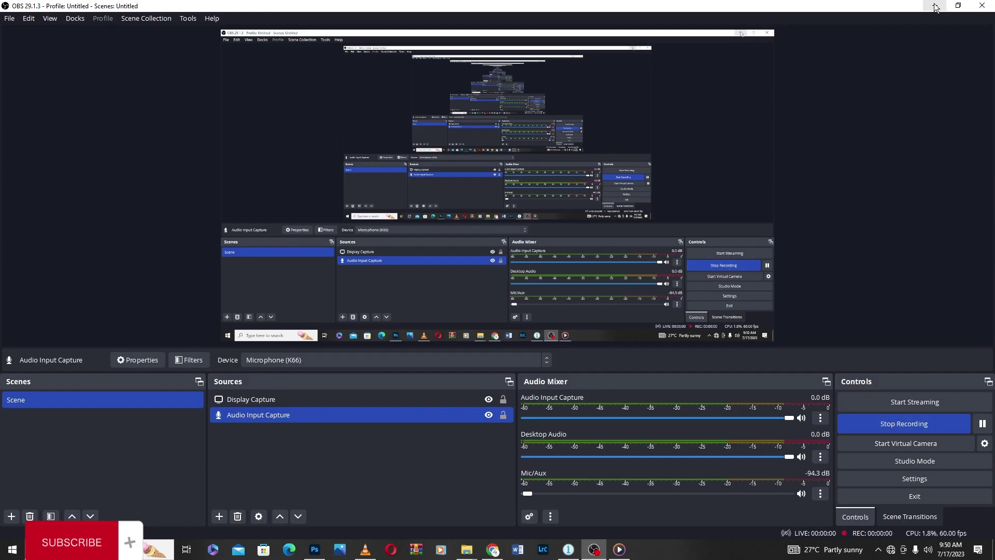
left_click(936, 6)
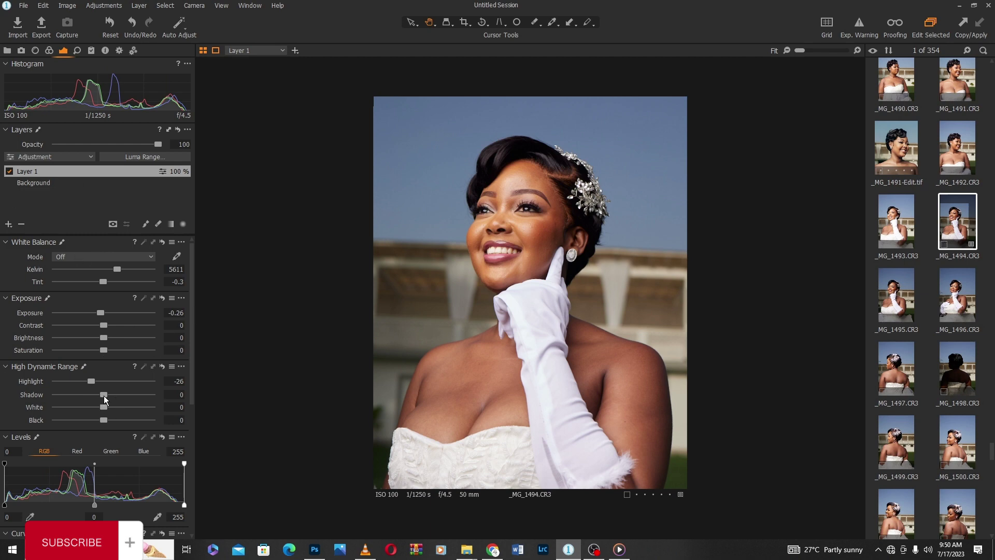
left_click_drag(104, 396, 98, 411)
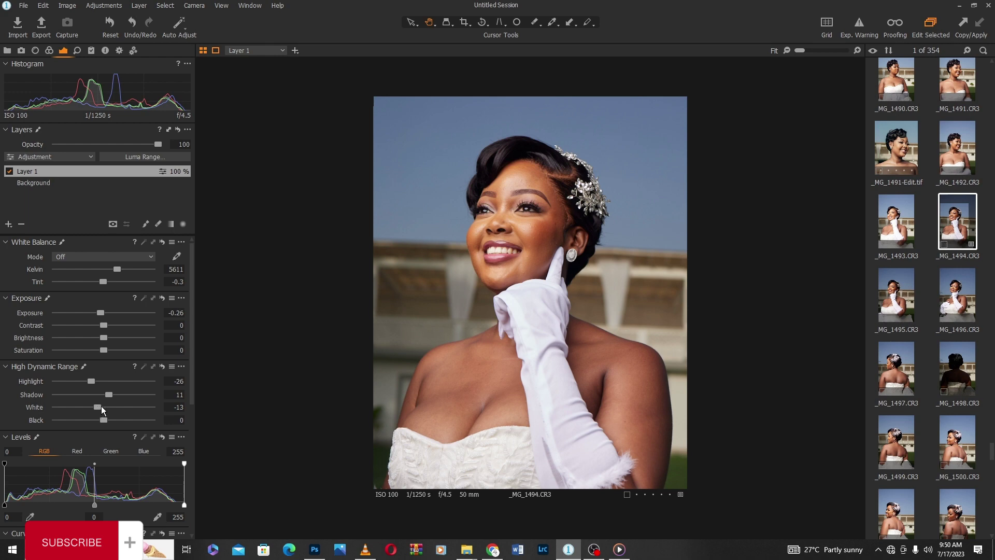
scroll(510, 229, "up", 4)
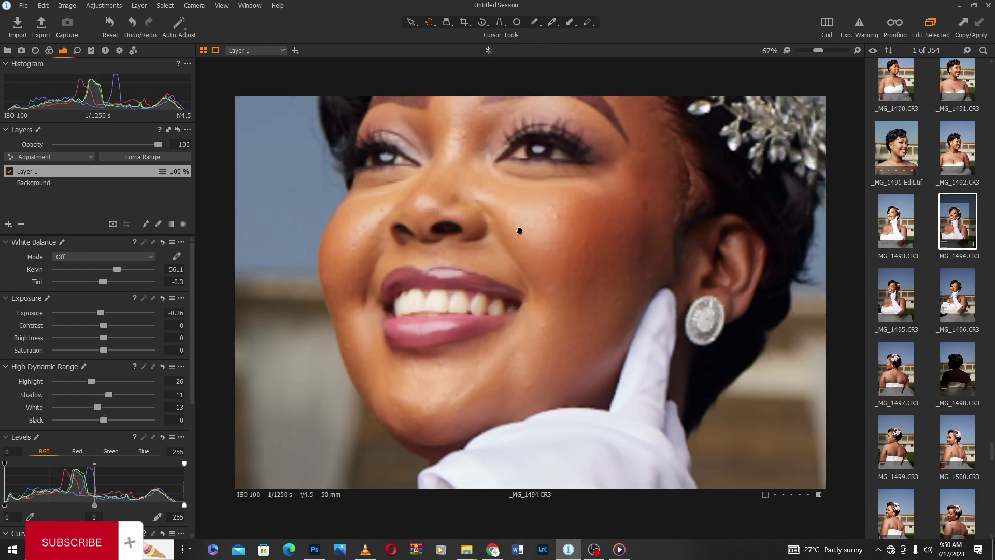
scroll(520, 228, "down", 2)
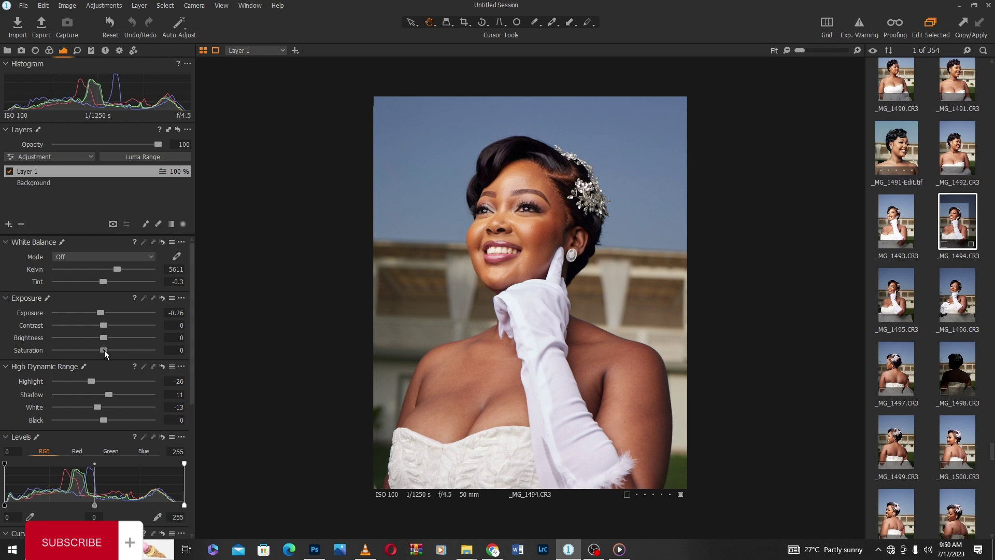
Step: Reduce Layer 1's saturation to -8 and check the effect on the portrait
left_click_drag(103, 350, 99, 352)
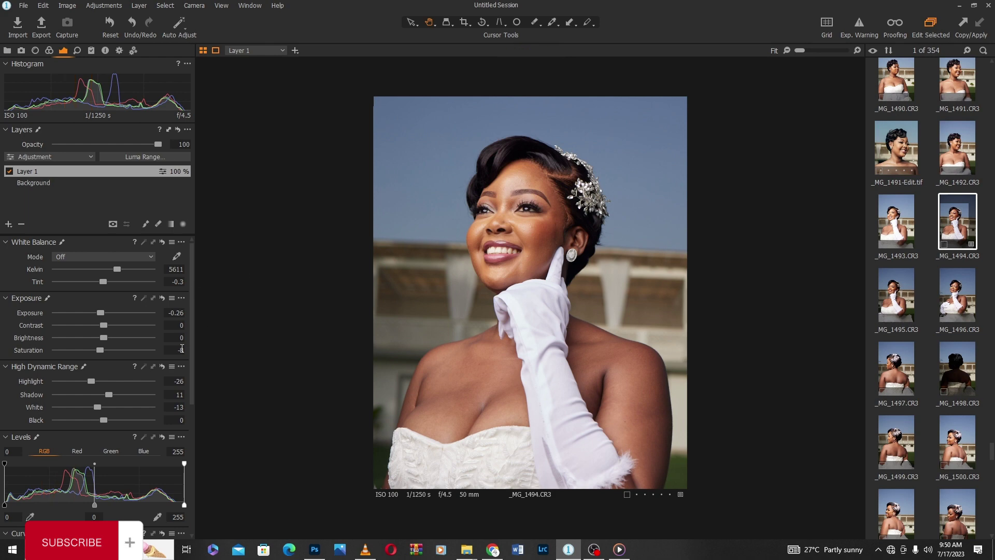
scroll(539, 215, "up", 4)
scroll(535, 220, "down", 3)
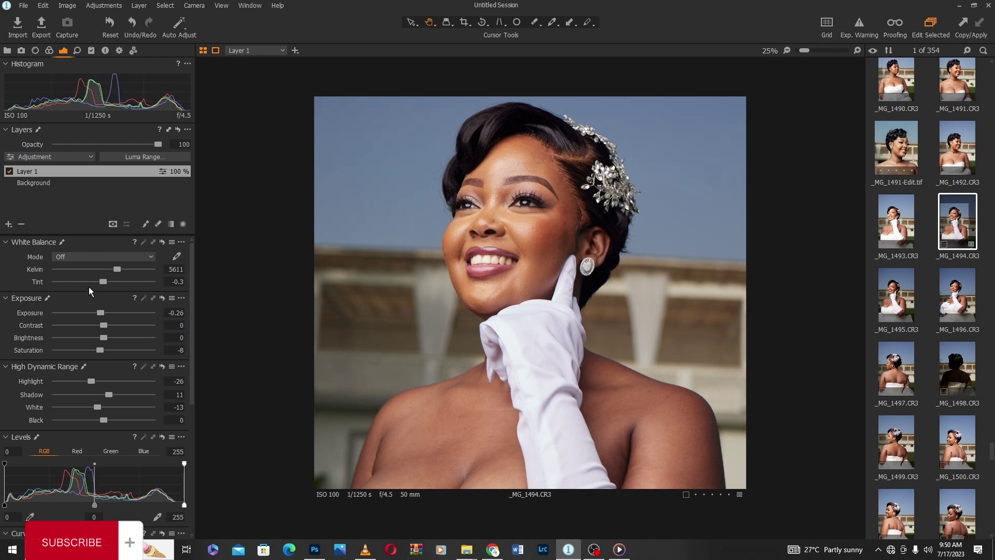
Step: Add a second adjustment layer above Layer 1 and invert its mask to cover the whole photo
left_click(9, 224)
right_click(30, 172)
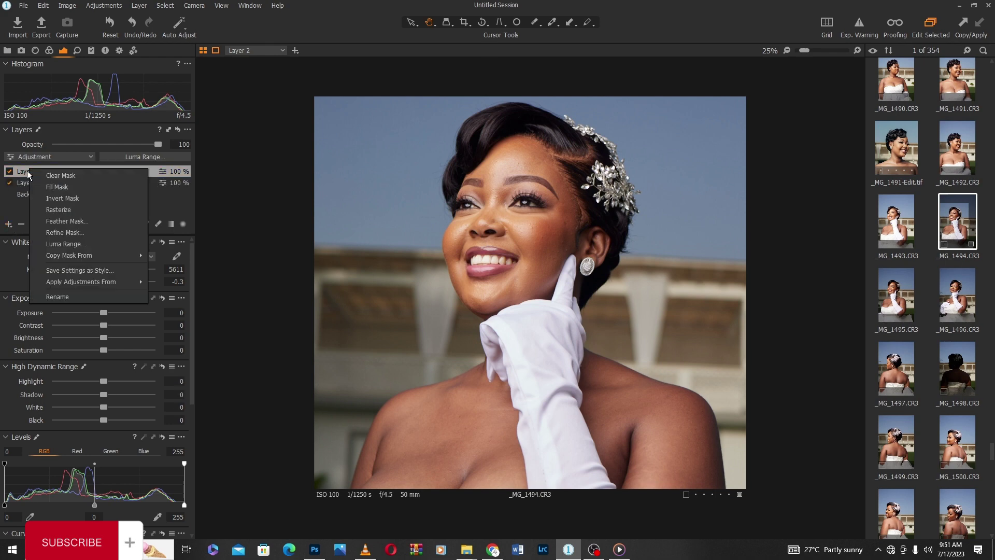
left_click(74, 199)
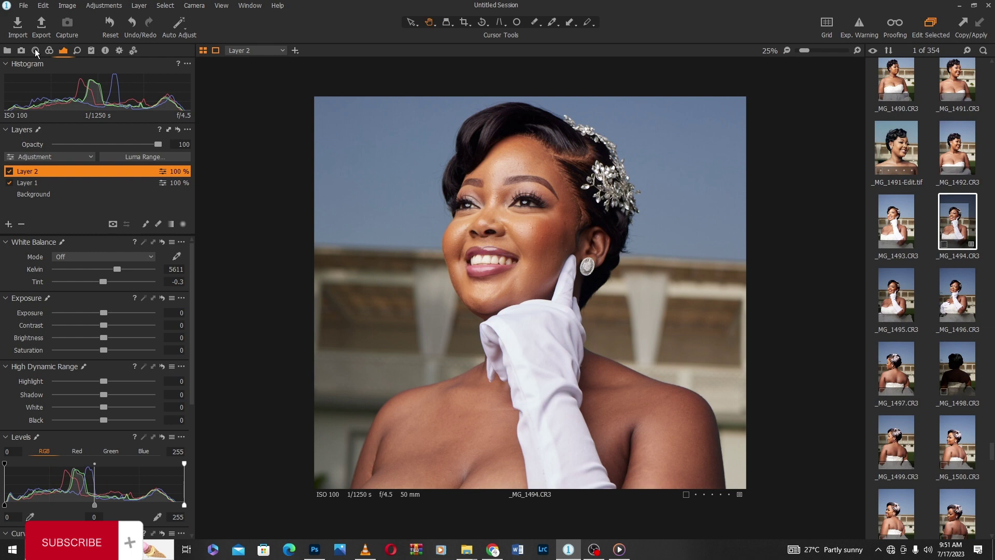
Step: Sample the skin colour on the bride's forehead for Layer 2's Skin Tone correction in the Color Editor
scroll(529, 277, "down", 2)
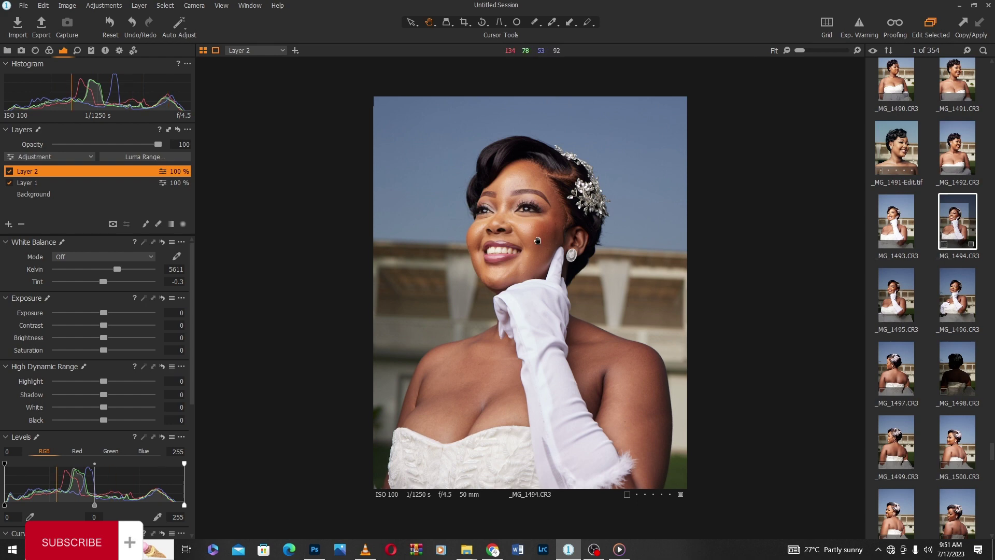
scroll(538, 238, "up", 2)
scroll(519, 237, "down", 1)
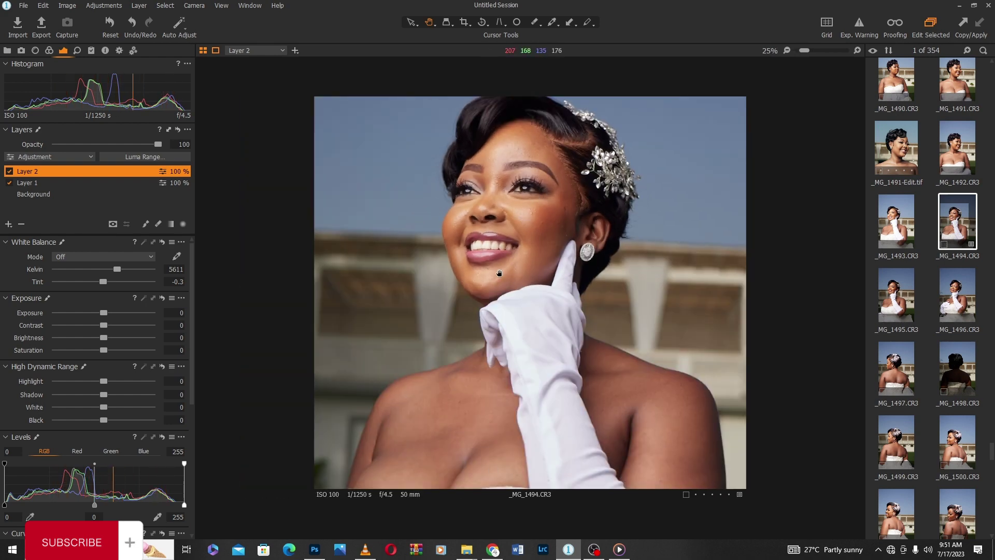
scroll(500, 273, "down", 1)
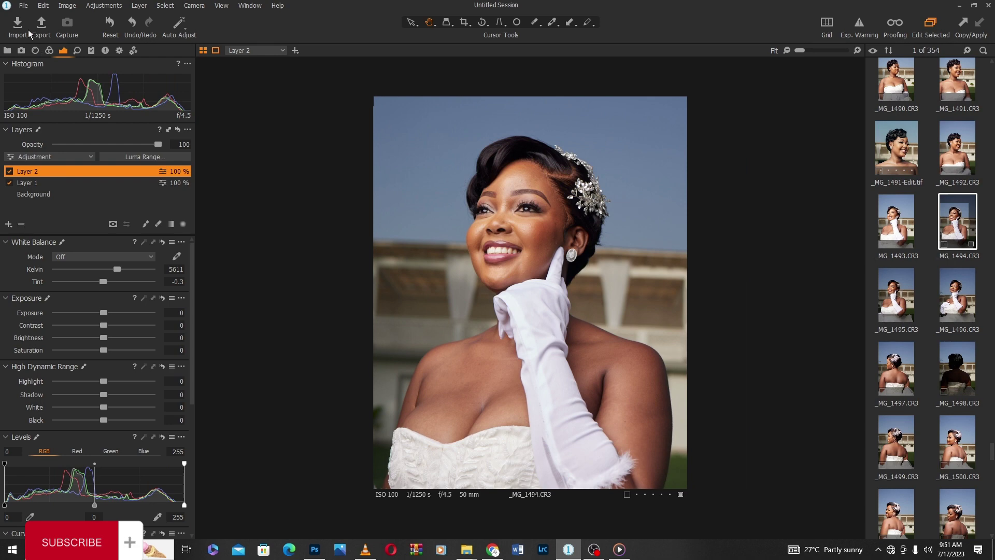
left_click(49, 53)
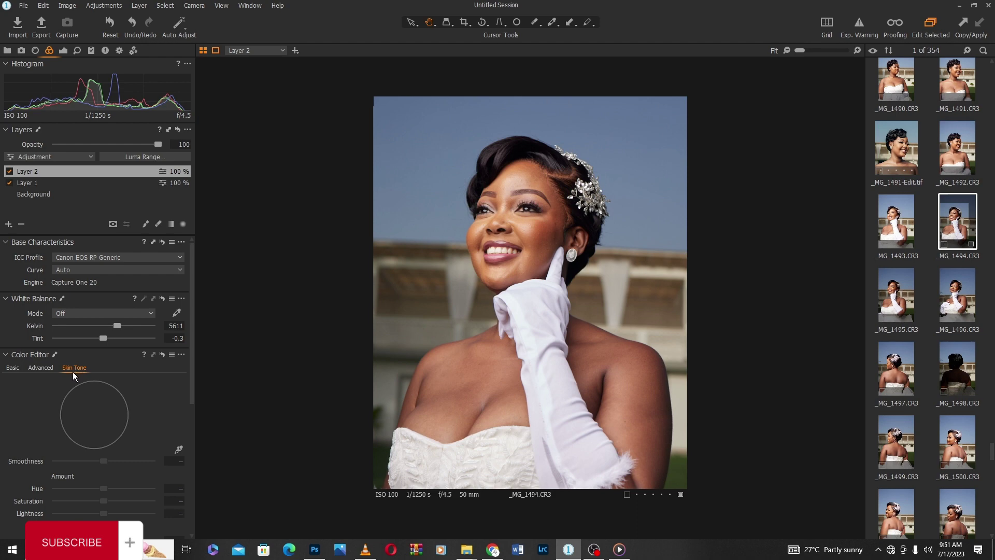
scroll(190, 387, "down", 1)
scroll(190, 388, "down", 3)
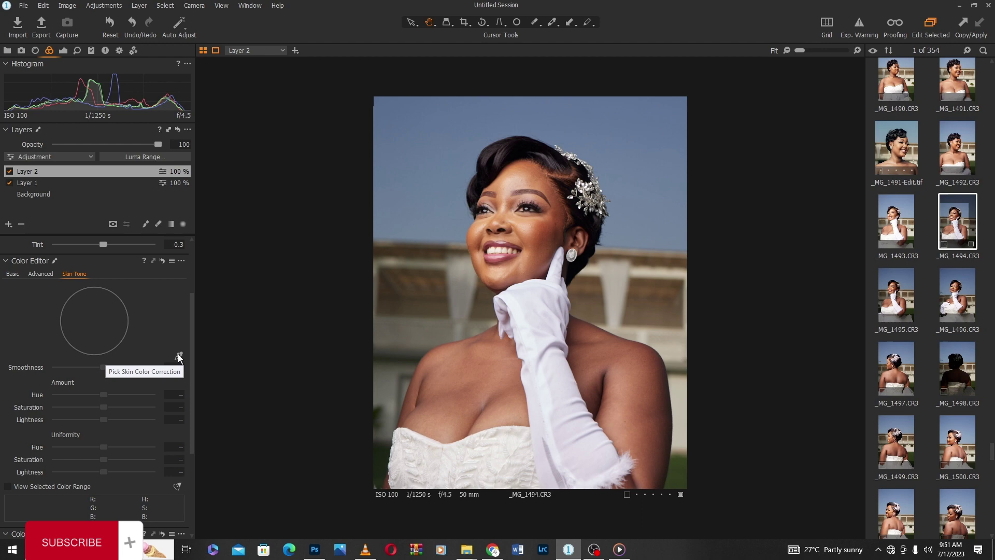
left_click(179, 357)
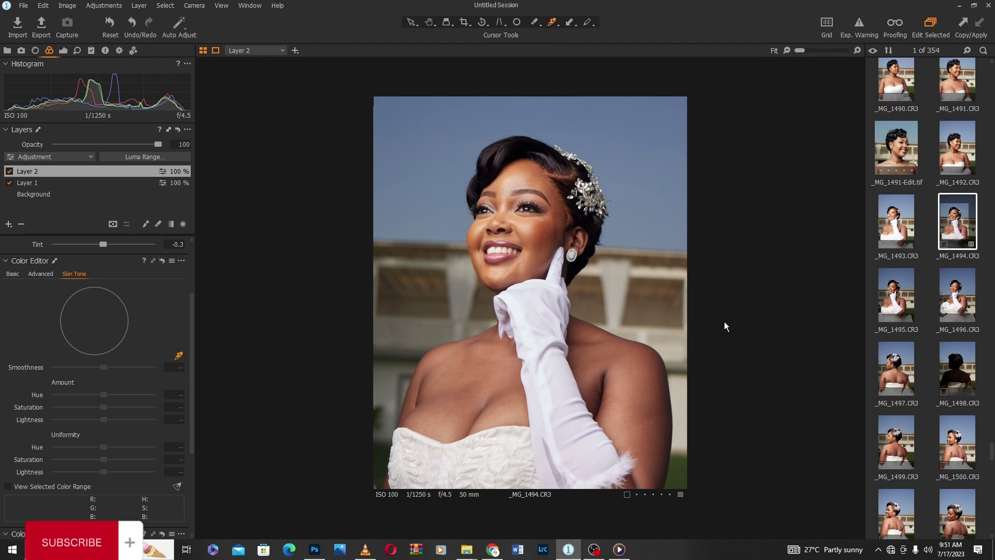
scroll(587, 254, "up", 3)
scroll(583, 235, "down", 2)
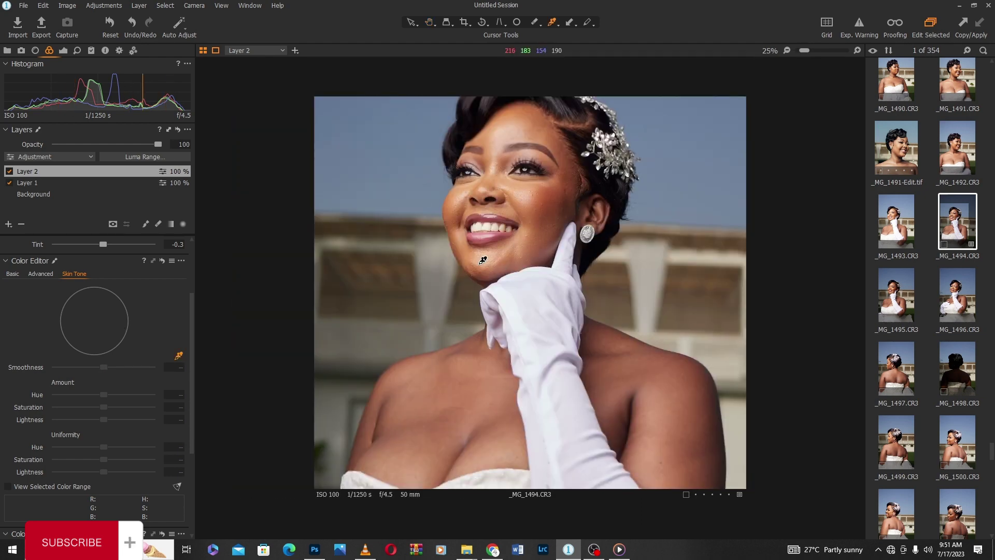
scroll(537, 206, "up", 2)
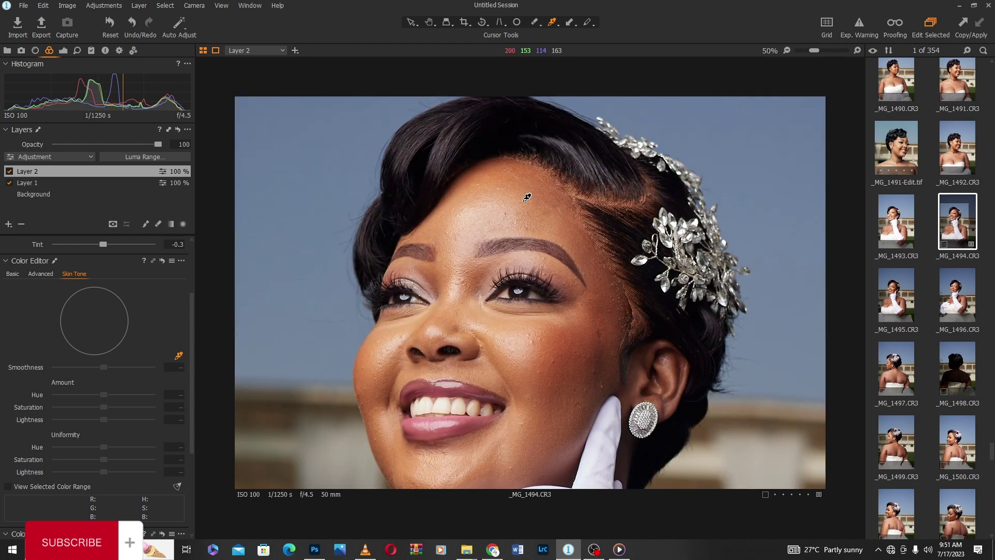
left_click(531, 187)
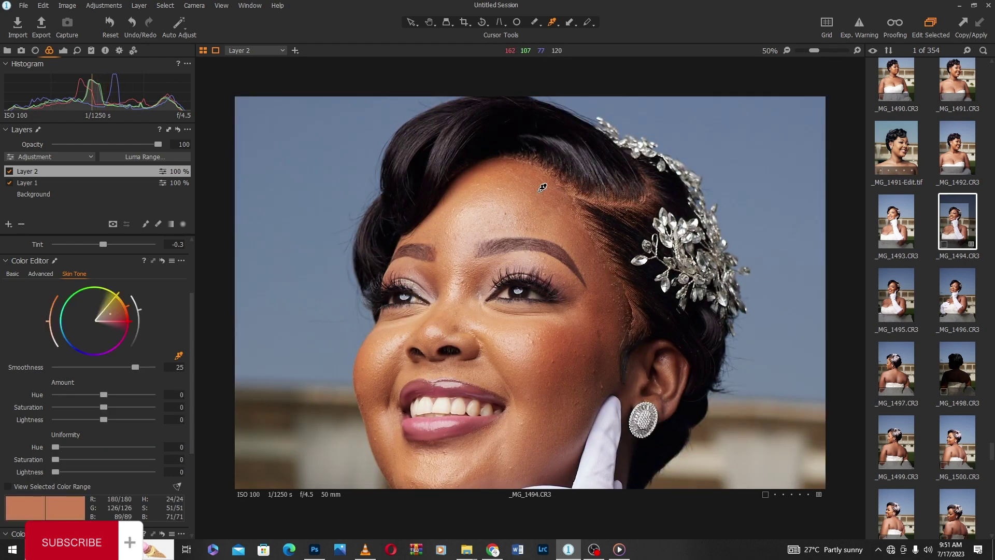
left_click(527, 191)
left_click(530, 191)
left_click(532, 192)
left_click(530, 193)
Step: Set the hue uniformity of Layer 2's skin tone correction to 60 and check the face
scroll(104, 425, "down", 3)
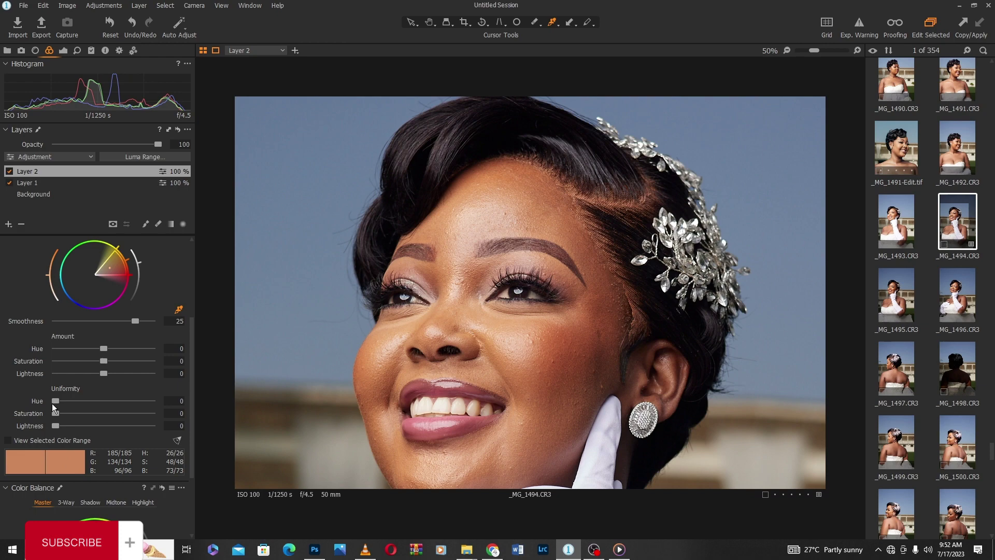
left_click_drag(87, 407, 106, 402)
key("ctrl+0")
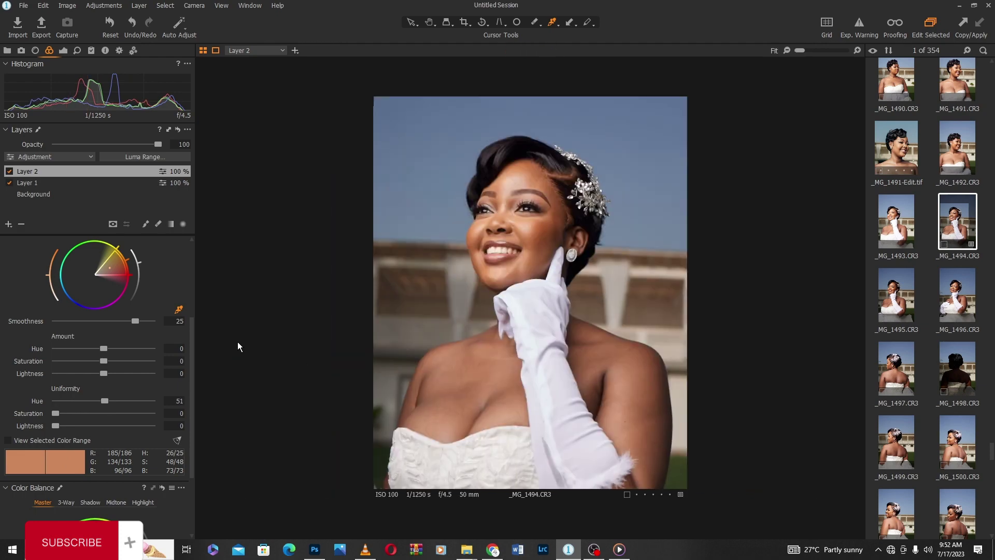
left_click_drag(104, 402, 116, 399)
left_click_drag(122, 399, 110, 405)
scroll(553, 247, "up", 3)
scroll(553, 247, "down", 3)
Step: Set the skin tone's saturation uniformity to 40, leave lightness uniformity at 0, and inspect the face
left_click_drag(55, 413, 88, 409)
left_click_drag(88, 408, 92, 407)
left_click_drag(91, 411, 93, 412)
mouse_move(57, 426)
left_mouse_down()
mouse_move(131, 419)
mouse_move(46, 433)
mouse_move(209, 429)
mouse_move(48, 431)
left_mouse_up()
scroll(543, 216, "up", 3)
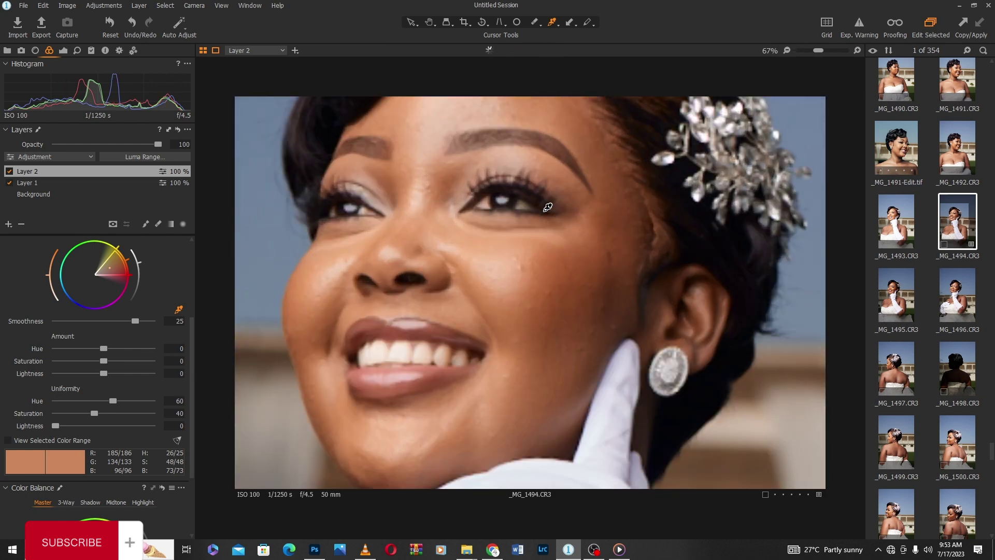
scroll(478, 223, "down", 1)
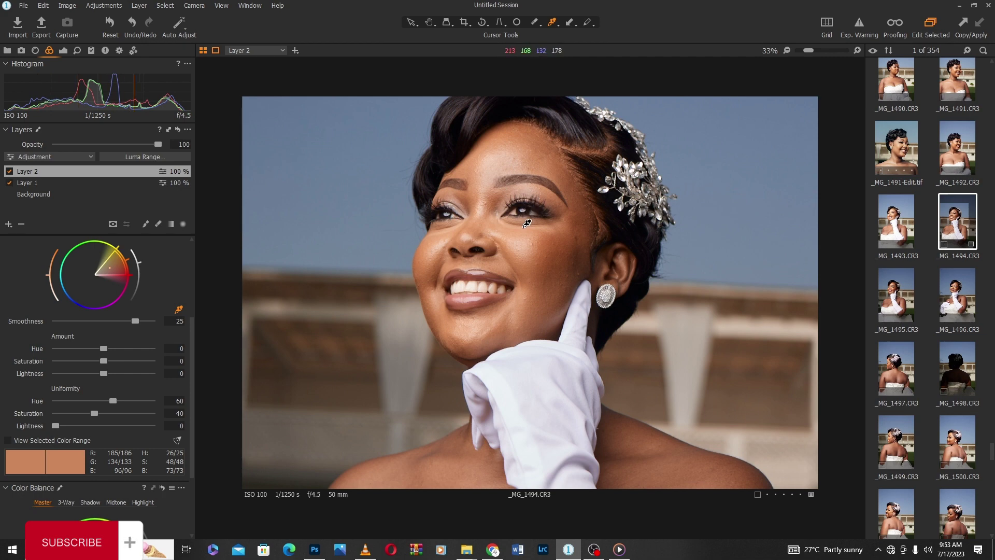
Step: Erase Layer 2's mask over the eye and eyebrow nearest the hairpiece with a softer eraser, and display the mask
left_click(159, 223)
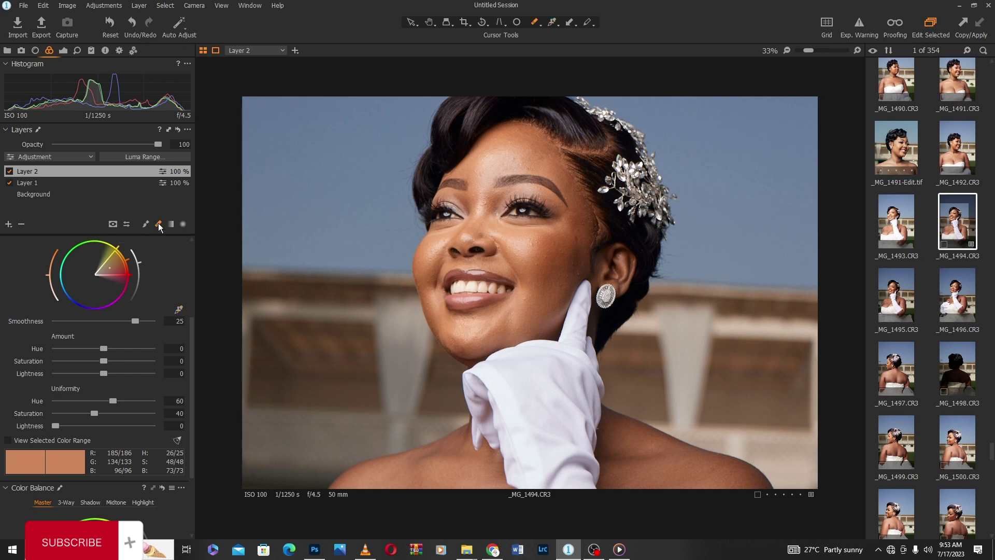
right_click(506, 207)
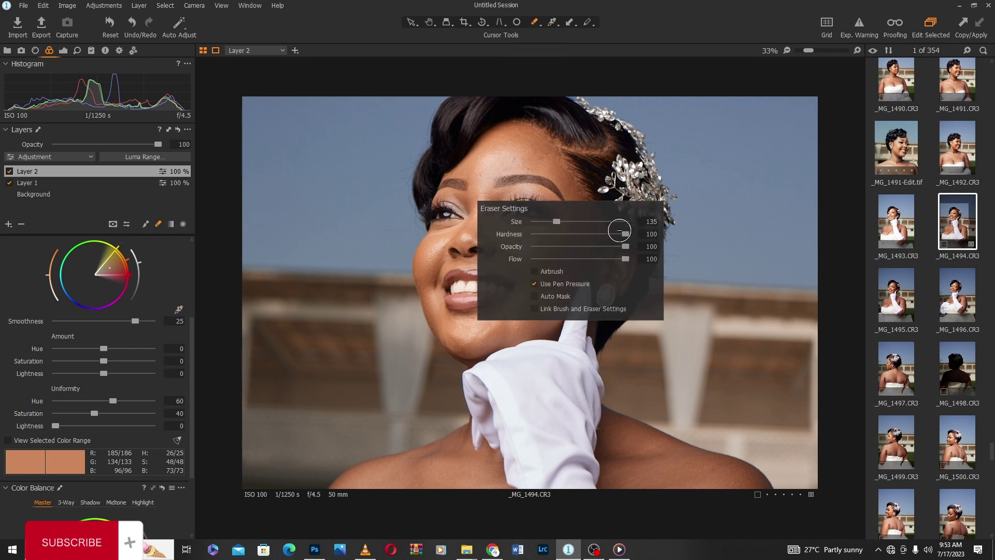
mouse_move(625, 234)
left_mouse_down()
mouse_move(514, 238)
mouse_move(553, 222)
left_mouse_up()
left_click(549, 147)
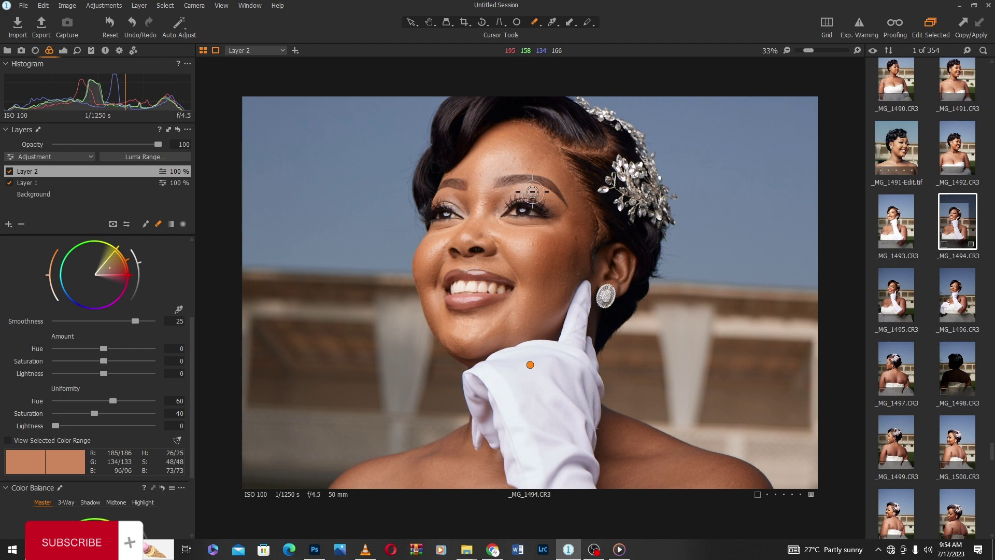
mouse_move(528, 198)
left_mouse_down()
mouse_move(506, 195)
mouse_move(534, 194)
mouse_move(543, 203)
mouse_move(509, 212)
mouse_move(549, 213)
mouse_move(549, 196)
mouse_move(505, 190)
mouse_move(532, 182)
mouse_move(558, 212)
mouse_move(507, 211)
mouse_move(558, 209)
mouse_move(537, 183)
mouse_move(510, 182)
mouse_move(507, 213)
left_mouse_up()
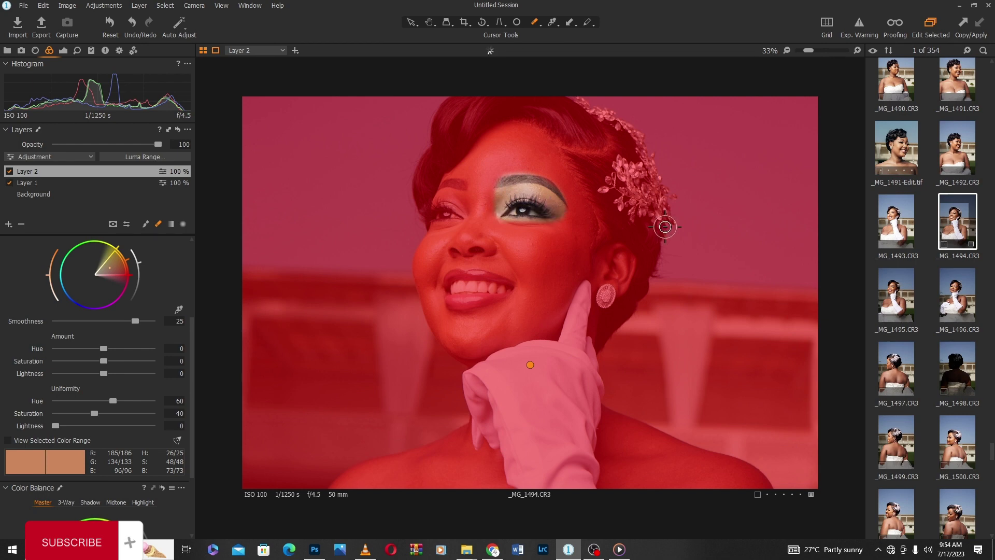
key("m")
key("m")
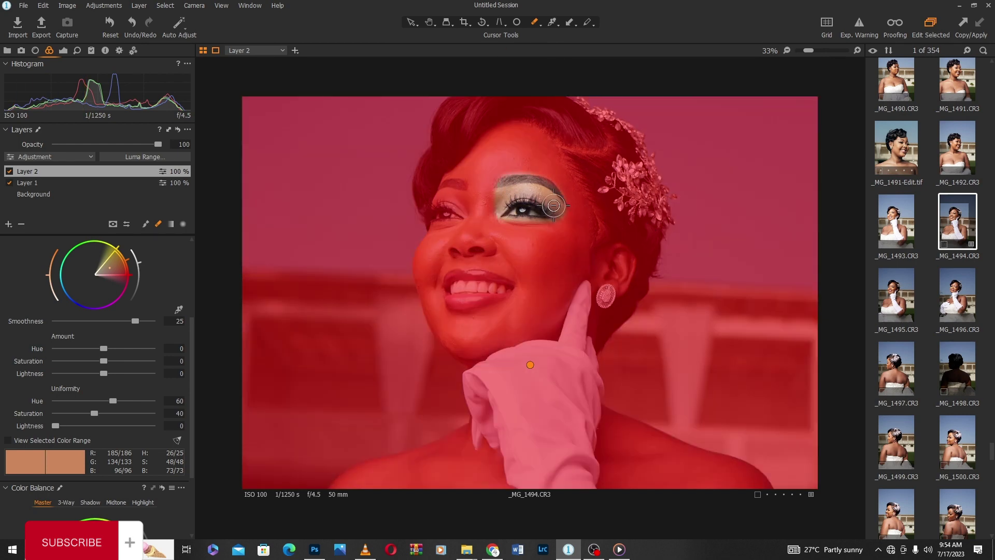
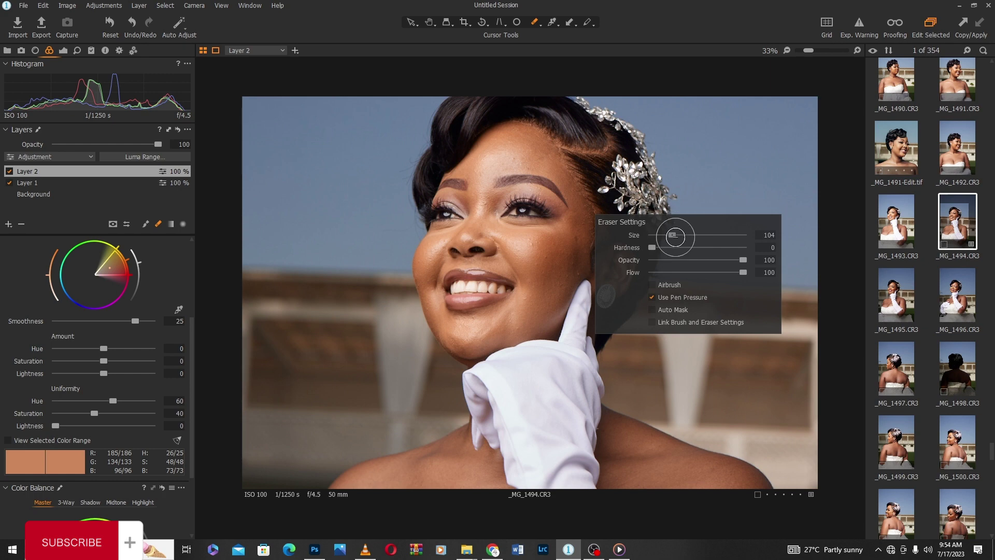
Step: Erase Layer 2's mask over both of the bride's cheeks with the soft eraser
mouse_move(535, 256)
left_mouse_down()
mouse_move(566, 233)
mouse_move(527, 271)
mouse_move(559, 231)
mouse_move(518, 263)
mouse_move(553, 231)
mouse_move(531, 270)
mouse_move(569, 229)
mouse_move(539, 260)
mouse_move(602, 235)
mouse_move(671, 233)
mouse_move(629, 227)
mouse_move(519, 276)
mouse_move(561, 240)
left_mouse_up()
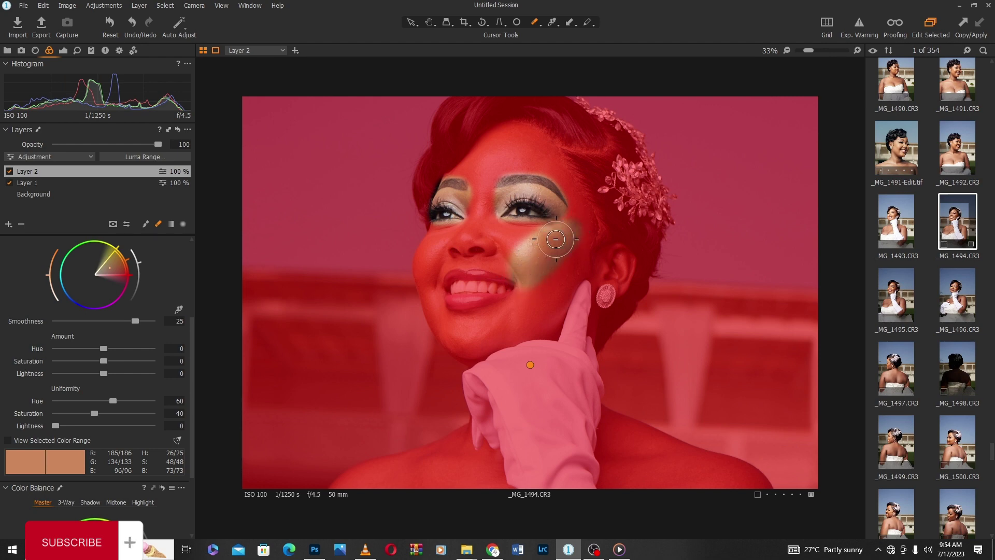
mouse_move(428, 254)
left_mouse_down()
mouse_move(422, 271)
mouse_move(422, 249)
mouse_move(423, 274)
mouse_move(423, 241)
mouse_move(432, 269)
left_mouse_up()
mouse_move(563, 268)
left_mouse_down()
mouse_move(577, 270)
mouse_move(564, 303)
left_mouse_up()
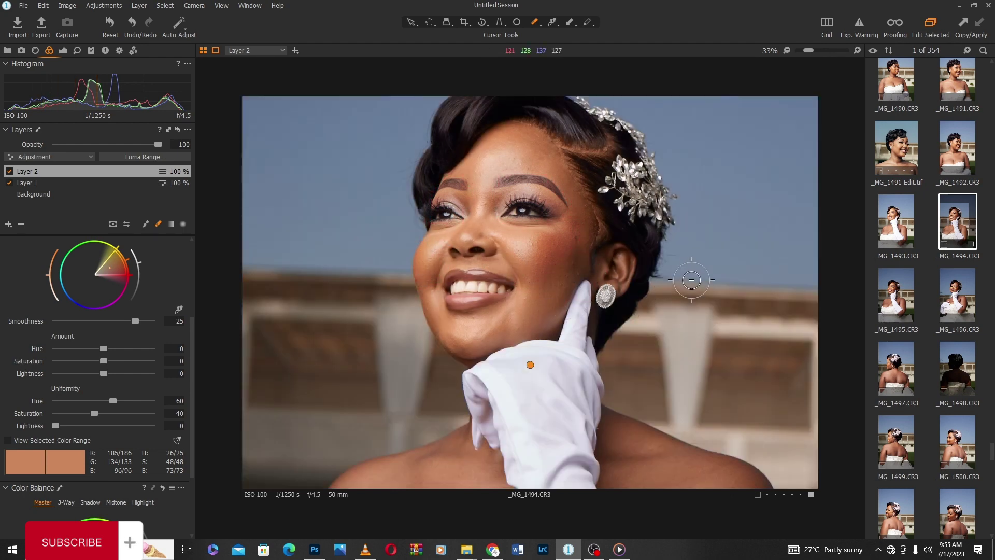
Step: Erase Layer 2's mask over the bride's lips and teeth with a smaller soft eraser, and hide the mask overlay
key("ctrl+minus")
right_click(673, 278)
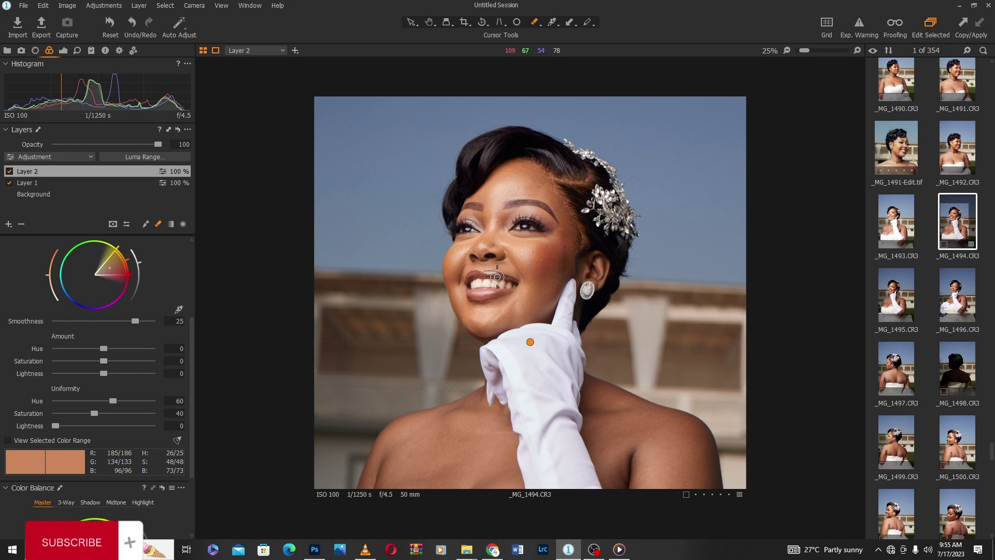
left_click_drag(490, 276, 479, 280)
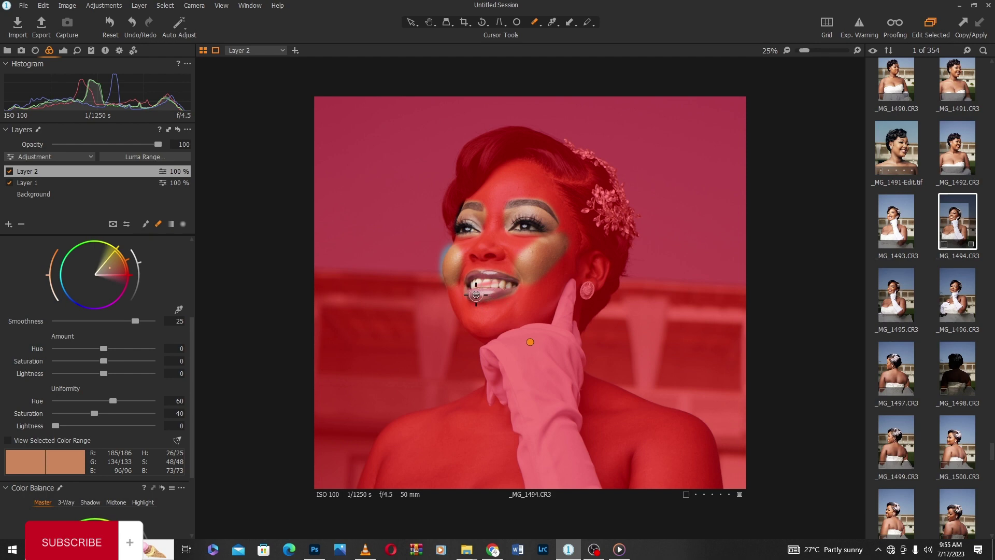
left_click_drag(555, 283, 488, 285)
key("m")
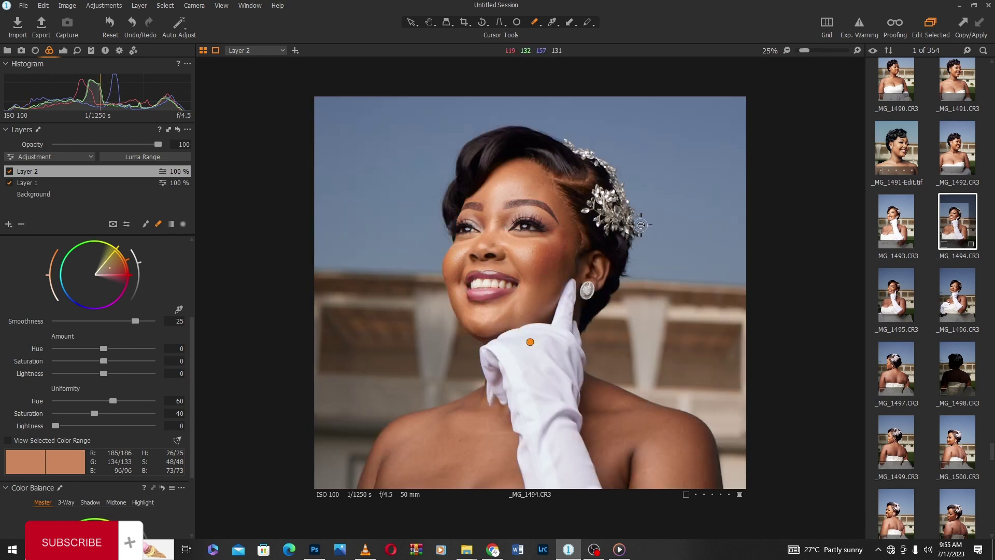
Step: Erase Layer 2's mask from the background, hair and hairpiece around the bride with a larger soft eraser
scroll(639, 224, "down", 1)
scroll(607, 215, "up", 1)
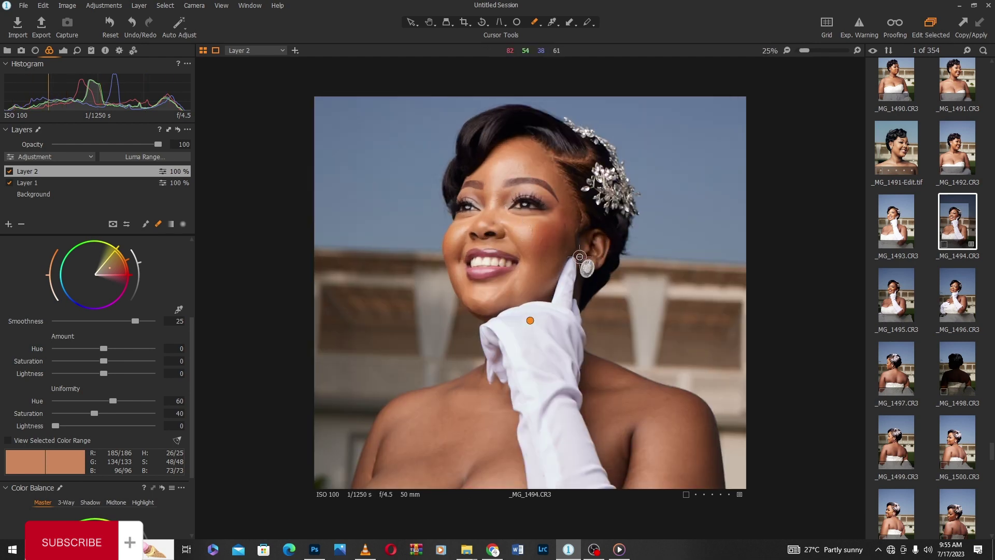
right_click(600, 287)
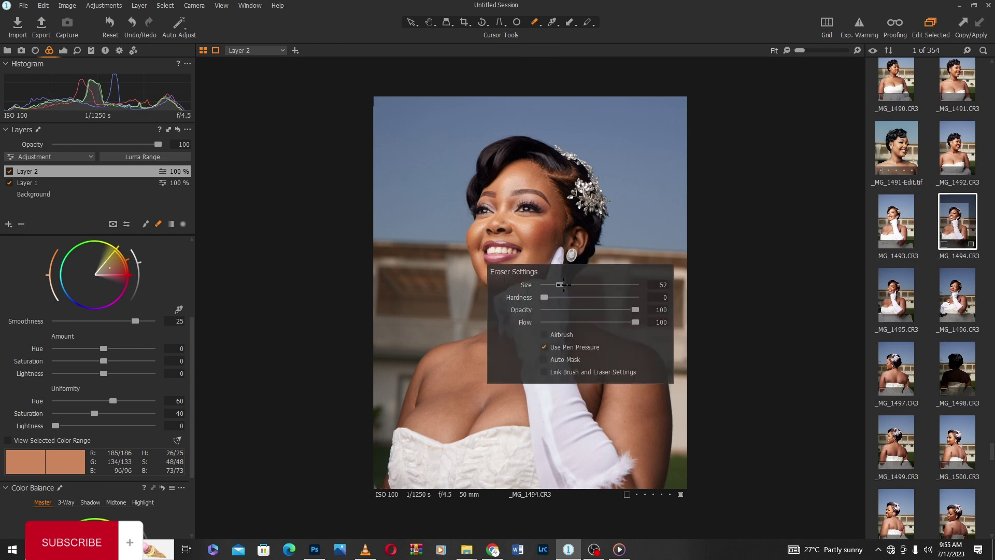
mouse_move(382, 273)
left_mouse_down()
mouse_move(382, 349)
mouse_move(406, 135)
mouse_move(390, 55)
mouse_move(391, 232)
mouse_move(374, 396)
mouse_move(364, 360)
mouse_move(370, 392)
mouse_move(414, 273)
mouse_move(420, 202)
mouse_move(428, 252)
mouse_move(436, 258)
mouse_move(439, 246)
mouse_move(457, 293)
mouse_move(482, 310)
mouse_move(468, 325)
mouse_move(424, 332)
mouse_move(428, 285)
mouse_move(418, 314)
mouse_move(442, 299)
mouse_move(403, 318)
mouse_move(404, 343)
mouse_move(428, 327)
mouse_move(394, 367)
mouse_move(428, 333)
mouse_move(406, 354)
mouse_move(377, 422)
mouse_move(370, 477)
mouse_move(381, 363)
mouse_move(394, 335)
mouse_move(429, 324)
mouse_move(384, 218)
mouse_move(410, 74)
mouse_move(392, 112)
mouse_move(376, 104)
mouse_move(383, 94)
mouse_move(375, 179)
mouse_move(418, 90)
mouse_move(433, 130)
mouse_move(644, 82)
mouse_move(463, 90)
mouse_move(434, 109)
mouse_move(428, 165)
mouse_move(440, 109)
mouse_move(662, 100)
mouse_move(675, 110)
mouse_move(684, 204)
mouse_move(672, 286)
mouse_move(665, 147)
mouse_move(641, 81)
mouse_move(656, 122)
mouse_move(509, 100)
mouse_move(451, 131)
mouse_move(585, 171)
mouse_move(607, 197)
mouse_move(577, 139)
mouse_move(633, 123)
mouse_move(617, 244)
mouse_move(597, 289)
mouse_move(596, 269)
mouse_move(582, 289)
mouse_move(644, 319)
mouse_move(657, 291)
mouse_move(702, 316)
mouse_move(678, 324)
mouse_move(696, 357)
mouse_move(627, 288)
mouse_move(581, 308)
left_mouse_up()
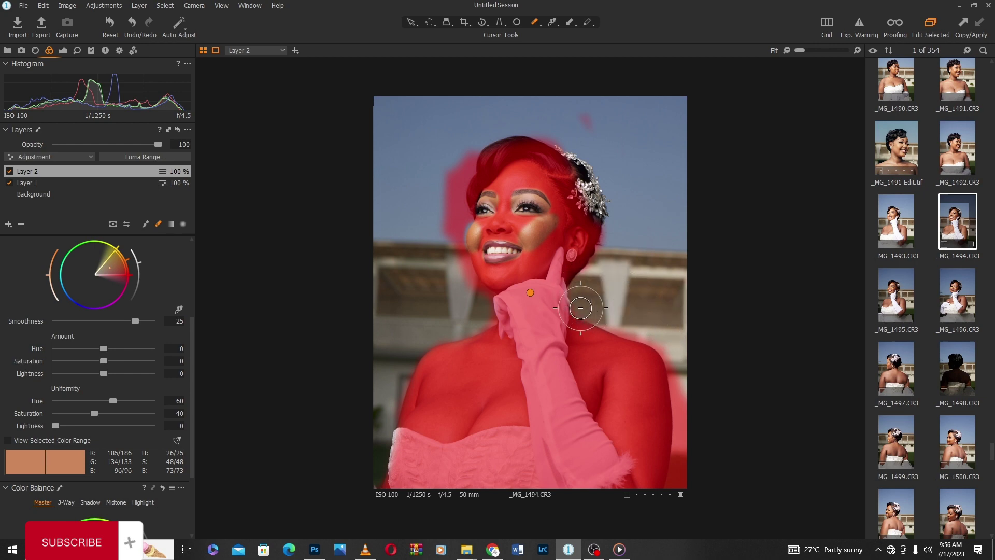
mouse_move(694, 411)
left_mouse_down()
mouse_move(689, 494)
mouse_move(675, 343)
mouse_move(693, 453)
mouse_move(687, 491)
left_mouse_up()
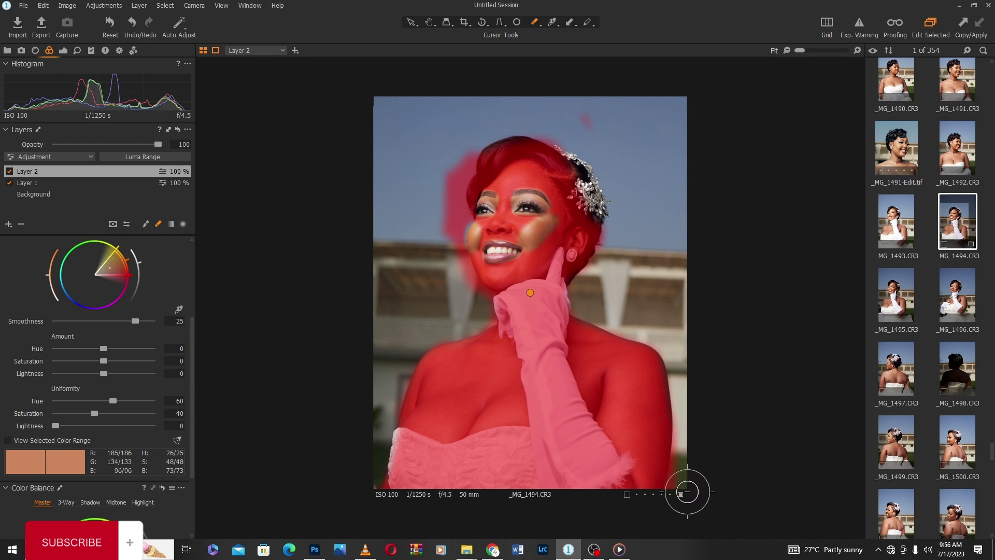
mouse_move(605, 141)
left_mouse_down()
mouse_move(488, 135)
mouse_move(458, 163)
mouse_move(441, 247)
mouse_move(470, 157)
mouse_move(503, 133)
mouse_move(552, 135)
mouse_move(485, 161)
mouse_move(523, 140)
mouse_move(569, 168)
mouse_move(605, 232)
mouse_move(601, 260)
mouse_move(582, 276)
mouse_move(592, 310)
mouse_move(617, 293)
mouse_move(593, 359)
mouse_move(629, 351)
left_mouse_up()
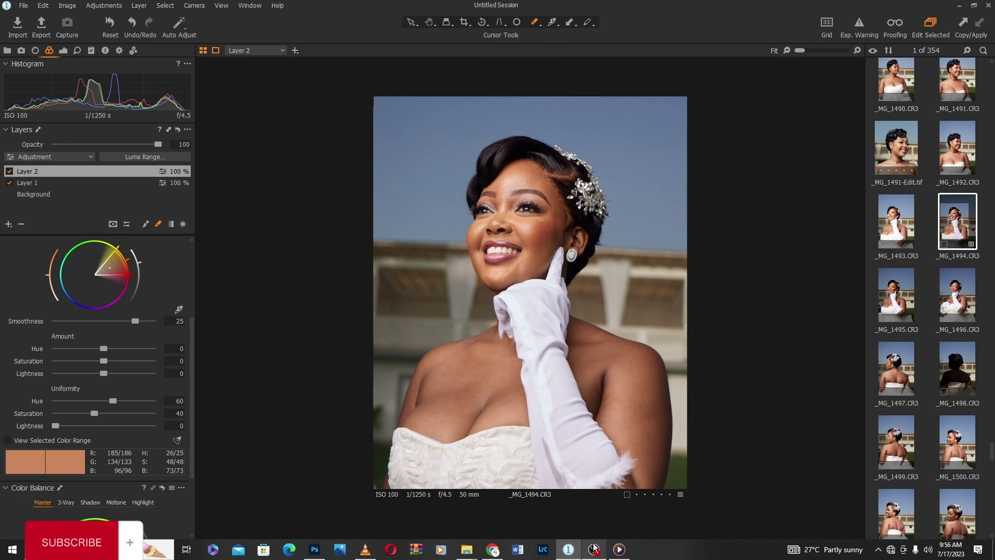
key("m")
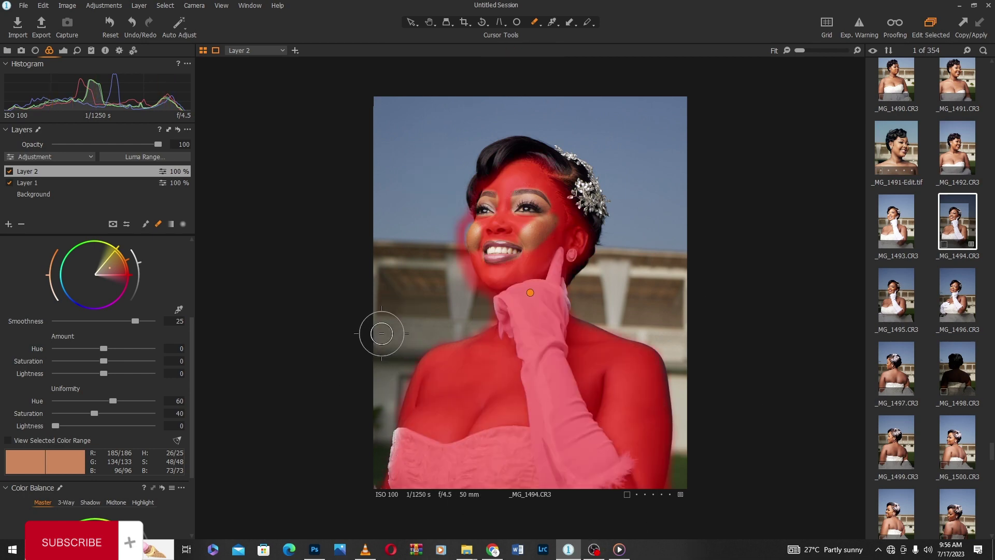
key("m")
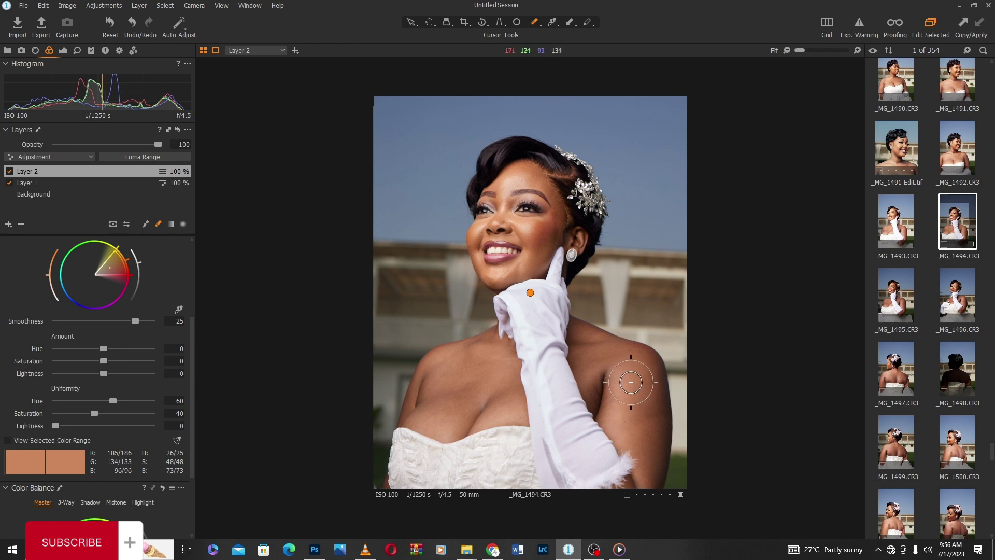
Step: Touch up Layer 2's mask along the bride's outer arm and shoulder using the mask brush at size 135, hardness 0
left_click(145, 224)
right_click(640, 282)
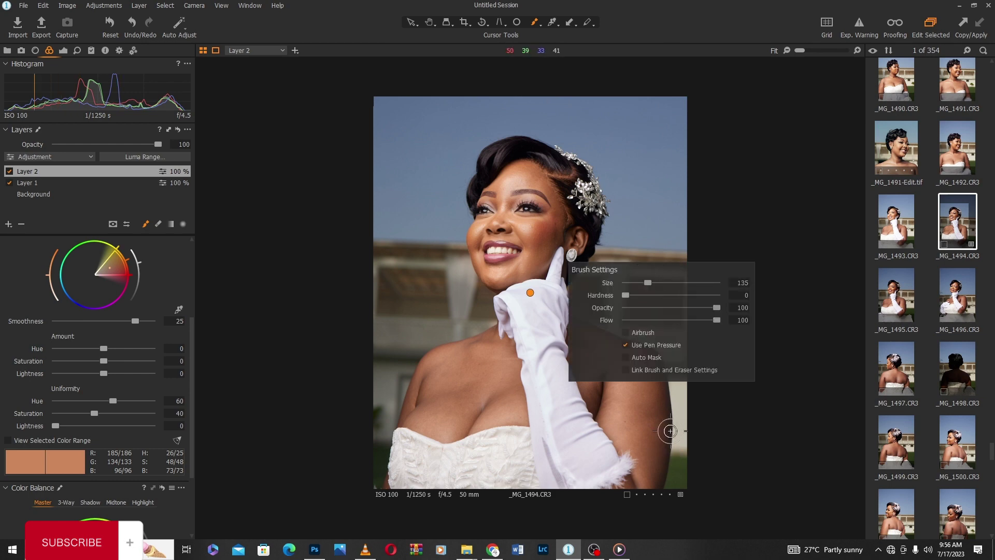
key("m")
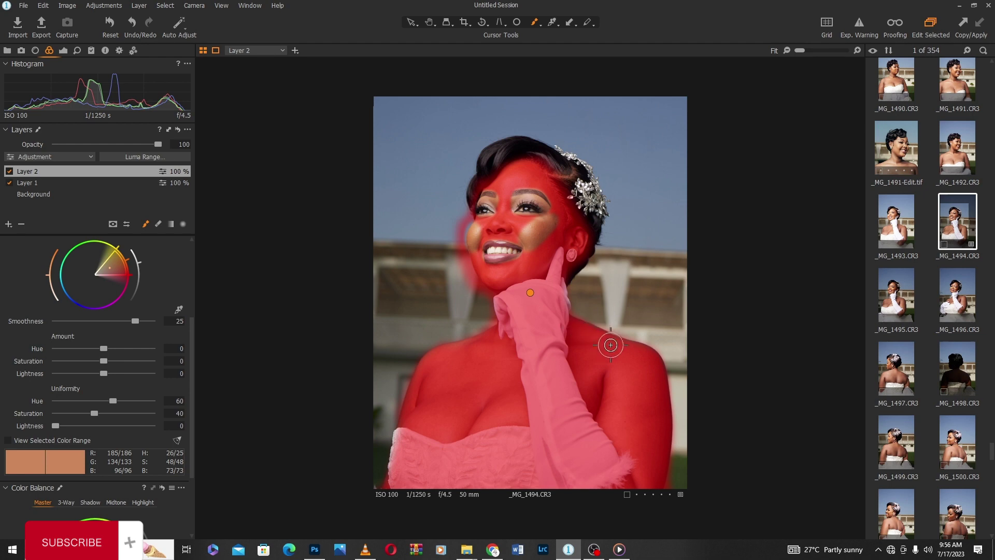
Step: Erase the mask spill beside the bride's face on Layer 2 with the eraser at size 66, and check the mask
left_click(158, 224)
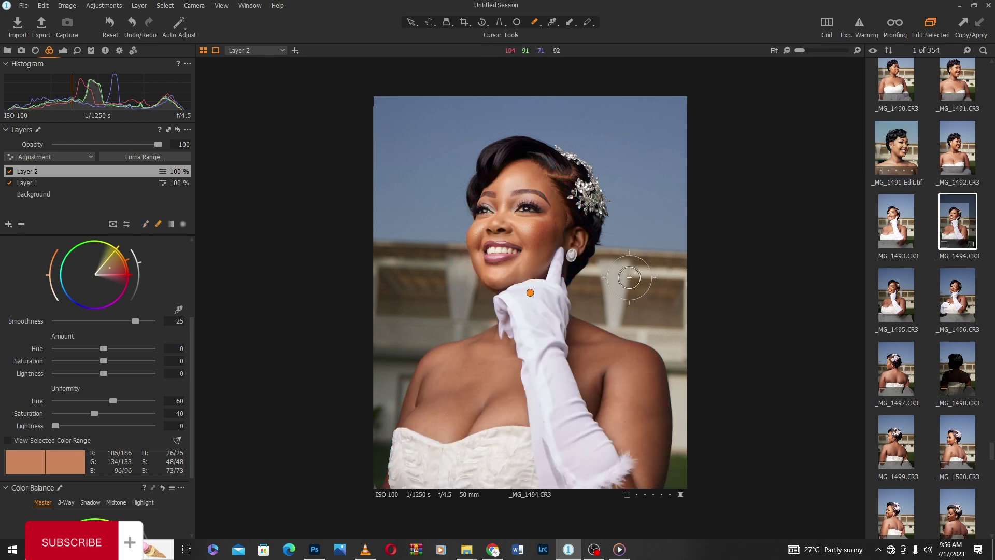
right_click(584, 153)
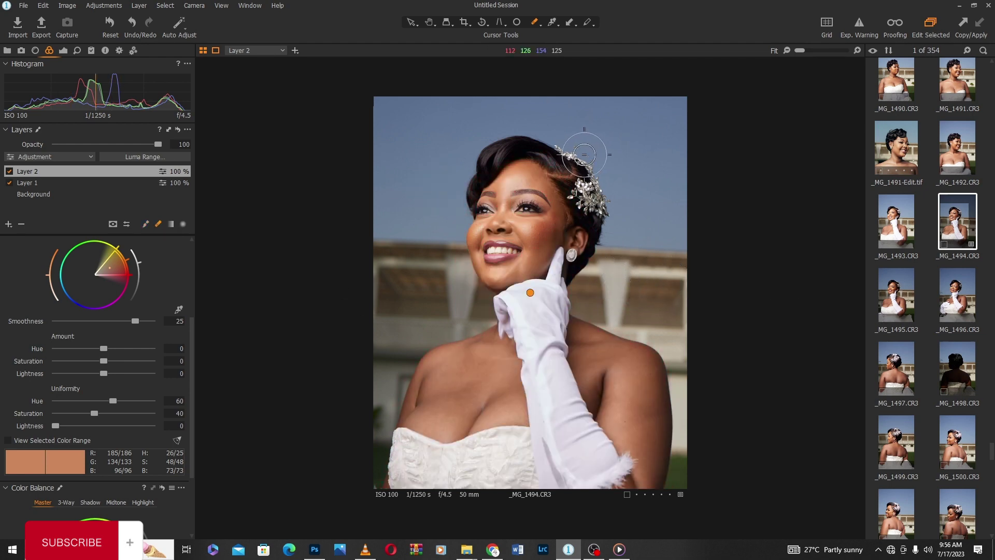
left_click_drag(586, 154, 573, 154)
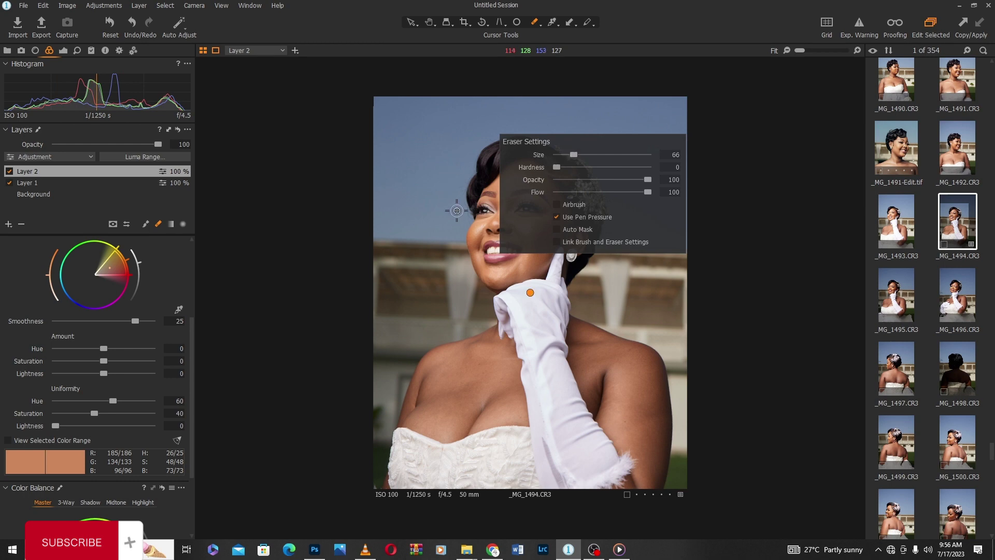
key("m")
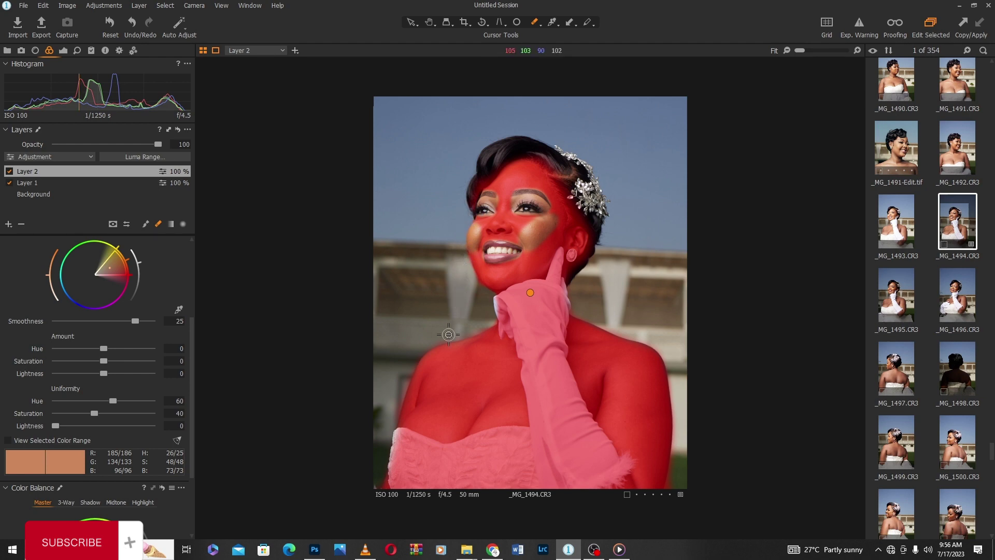
key("m")
key("m")
Step: Refine Layer 2's mask around the mouth and cheeks, alternating between the mask brush and the eraser
left_click(146, 224)
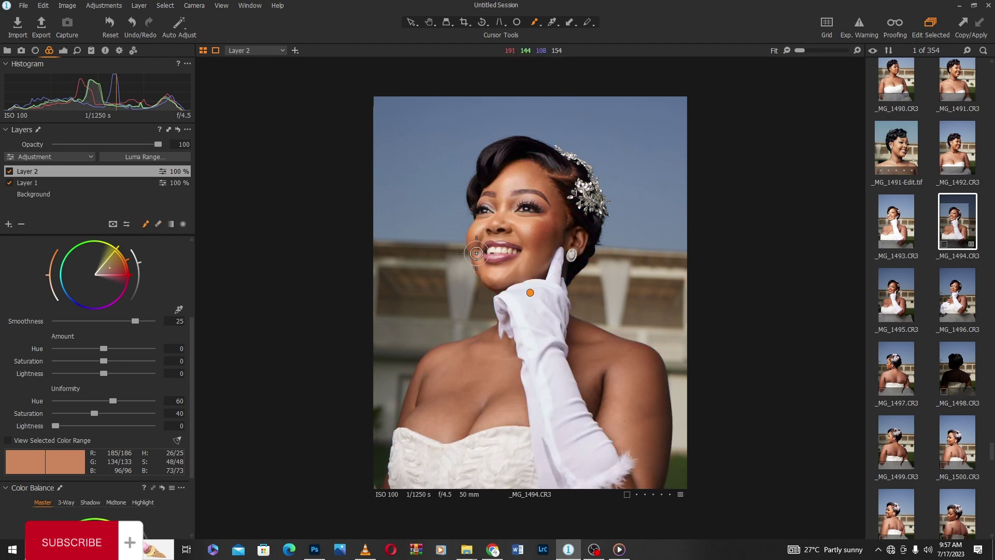
key("m")
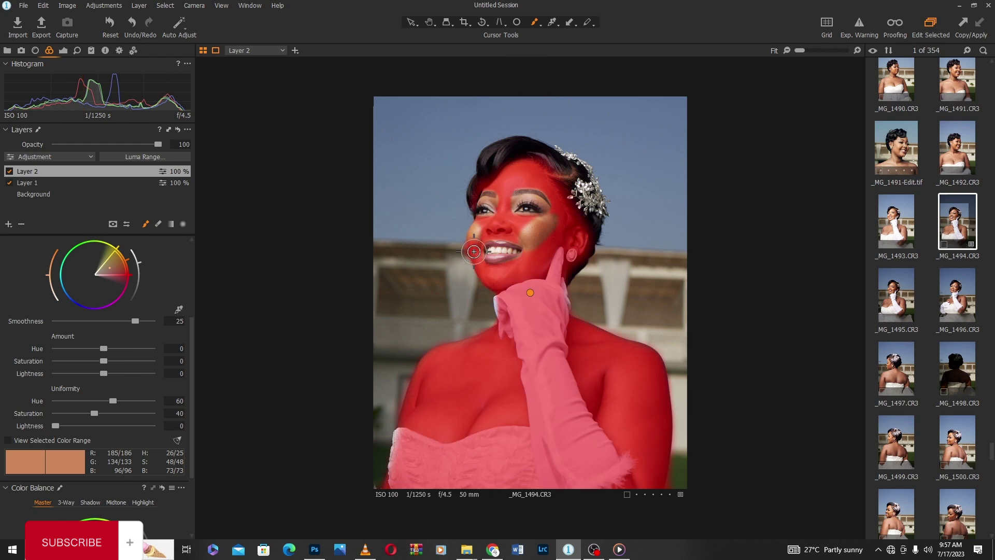
key("e")
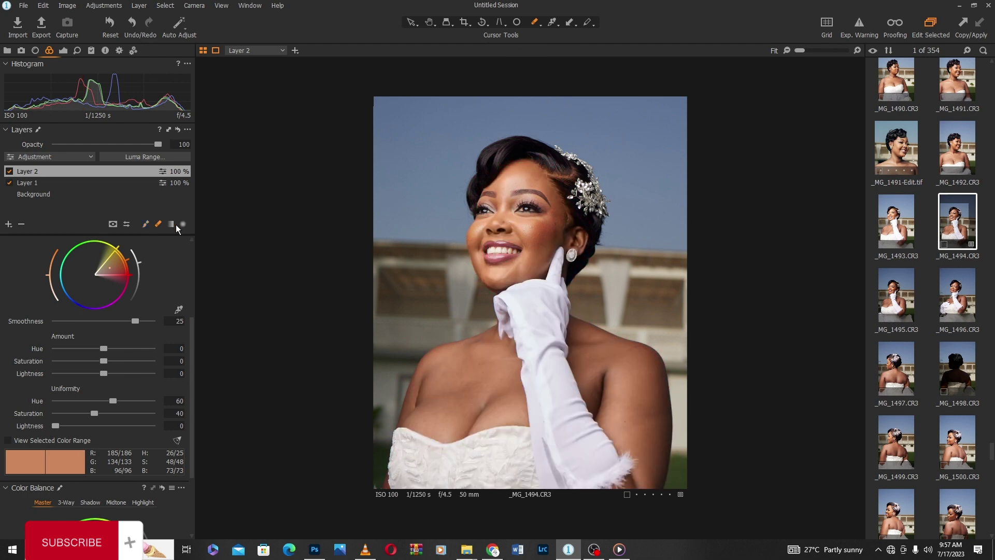
key("m")
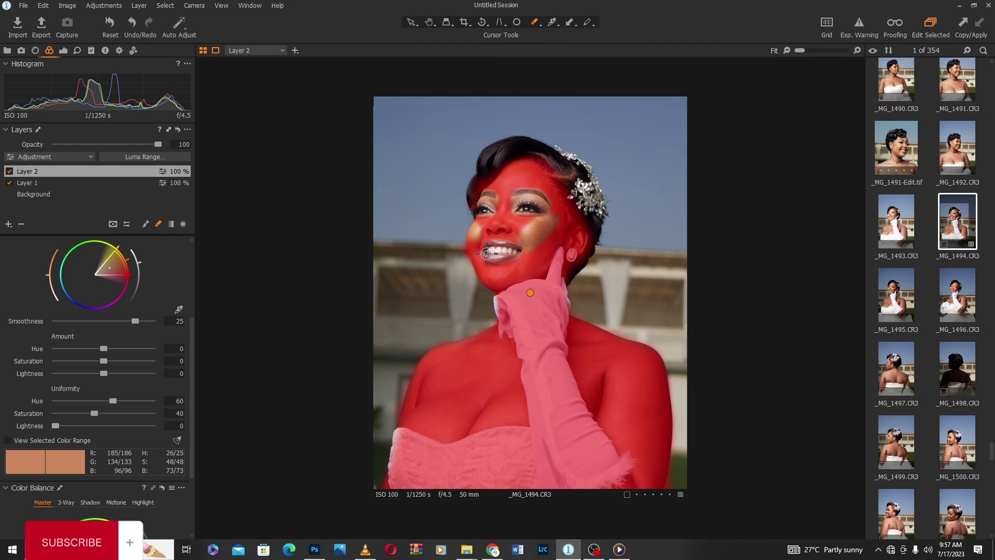
key("m")
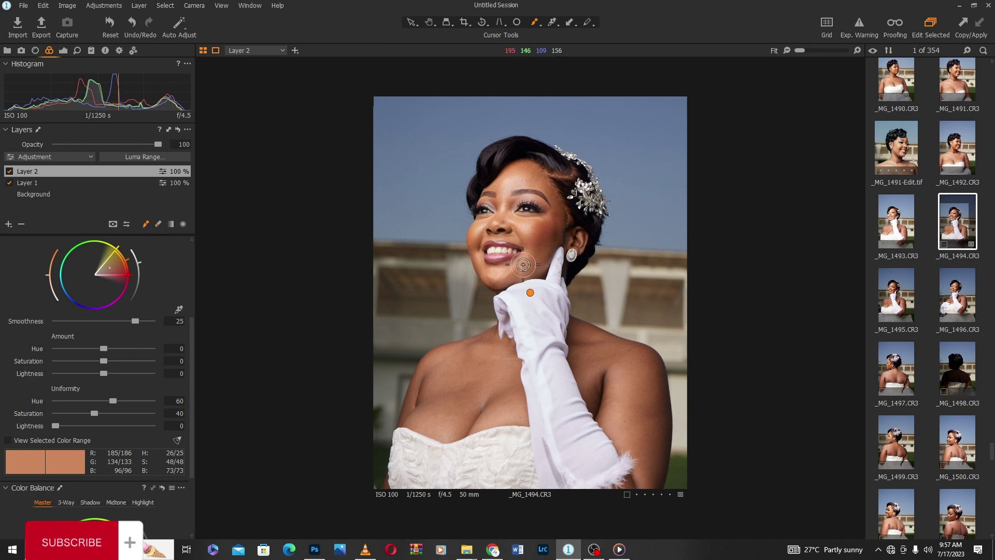
key("m")
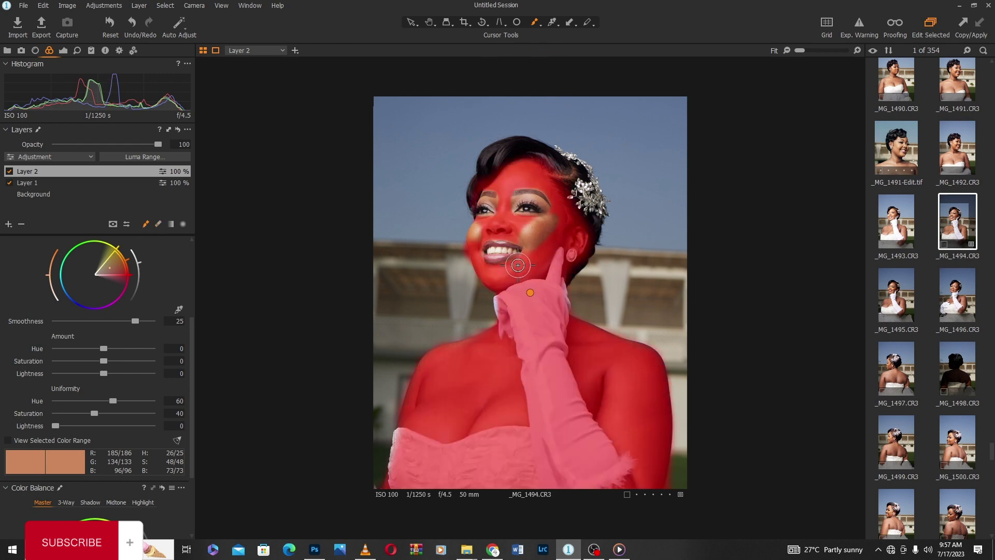
left_click(158, 225)
key("m")
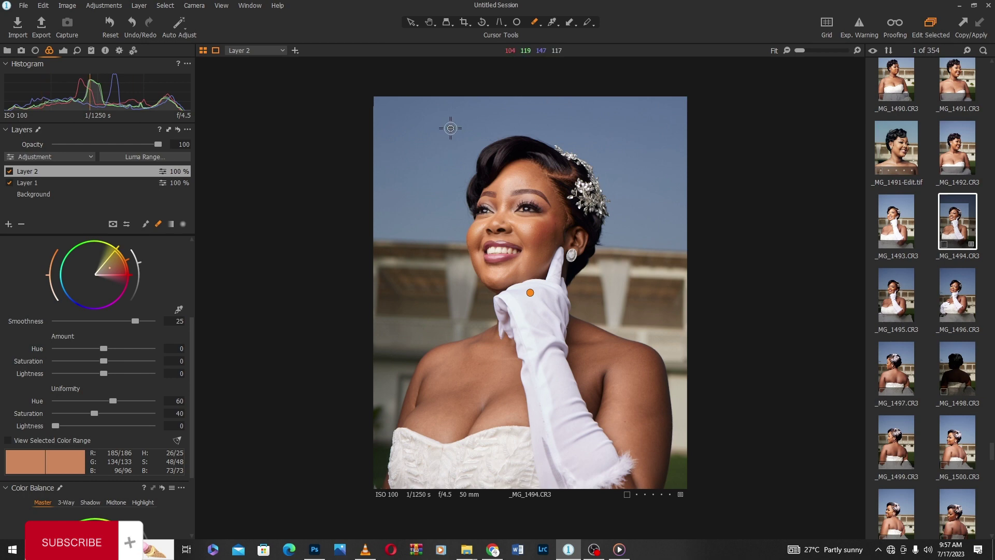
right_click(541, 220)
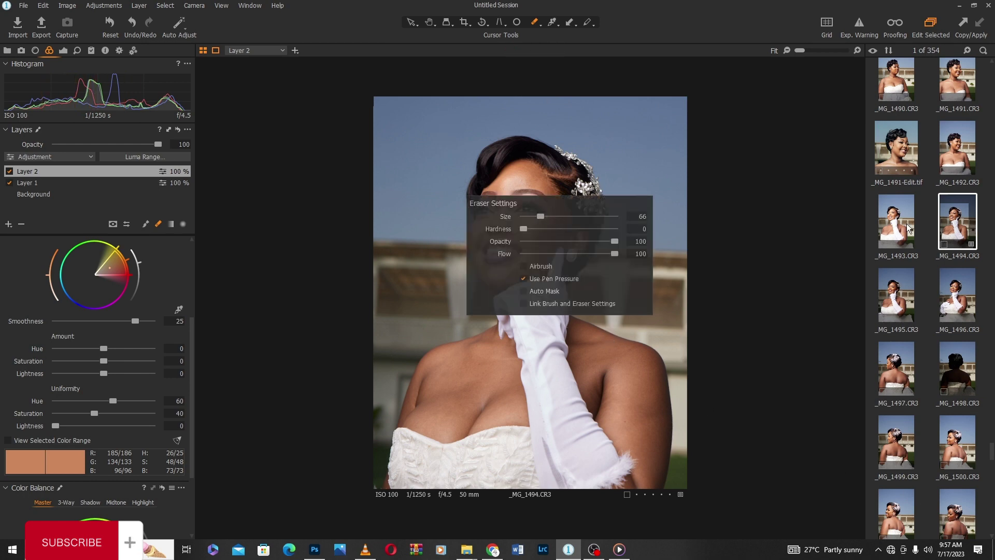
Step: Send _MG_1494.CR3 to Adobe Photoshop 2021 for editing as an uncompressed 16-bit TIFF in Adobe RGB (1998), 300 px/in, at 100% scale
right_click(956, 228)
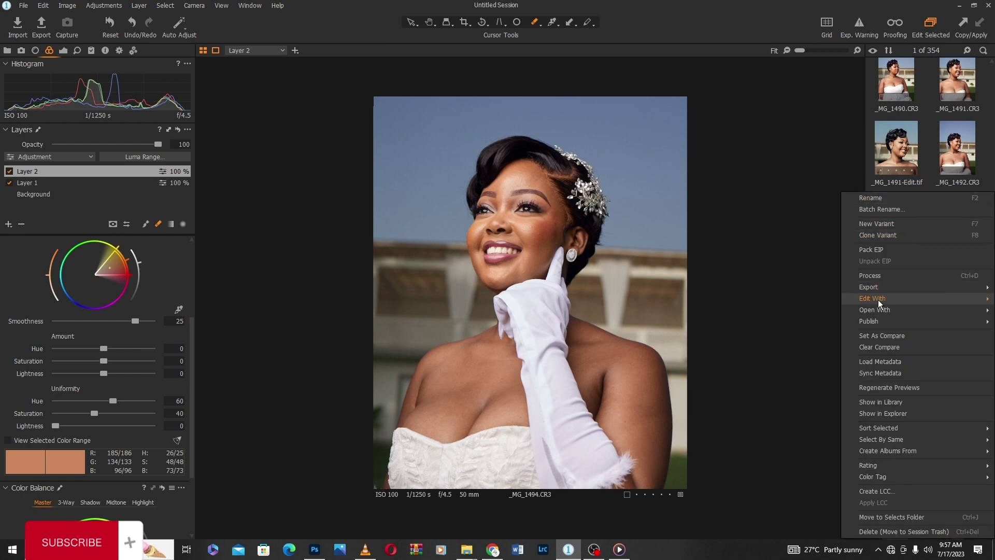
mouse_move(879, 300)
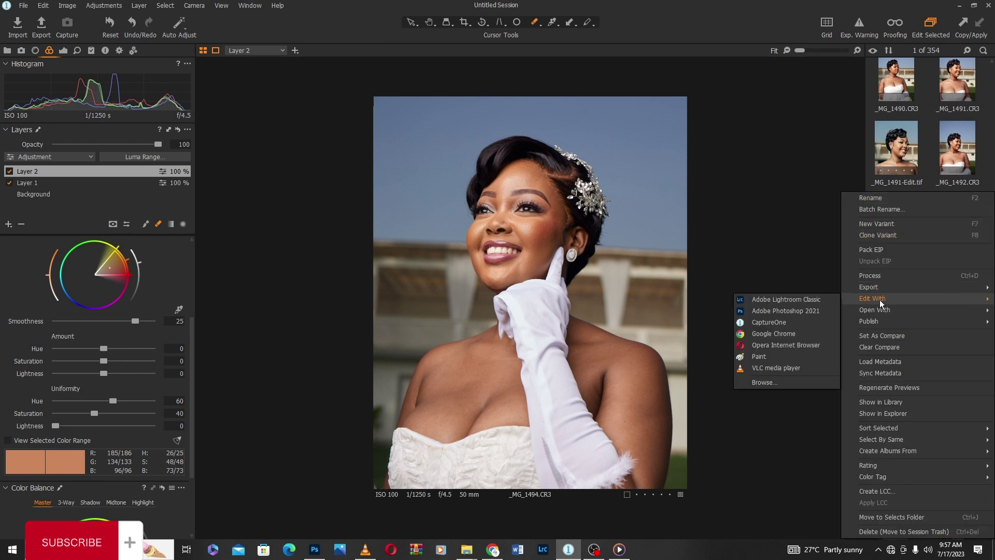
left_click(779, 310)
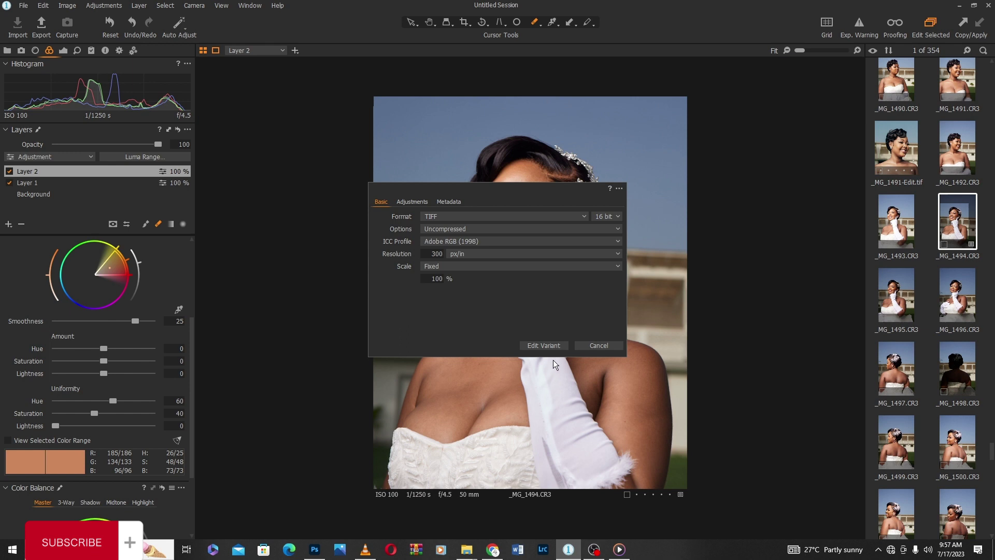
left_click(547, 346)
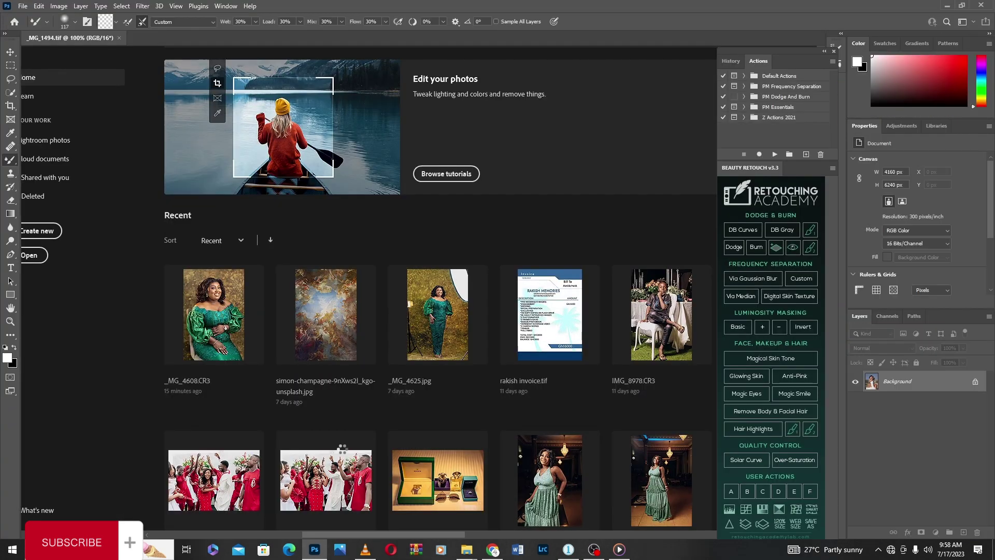
Step: Examine the bride's skin tone in Photoshop, both over the whole portrait and close up on the face
scroll(436, 238, "up", 3)
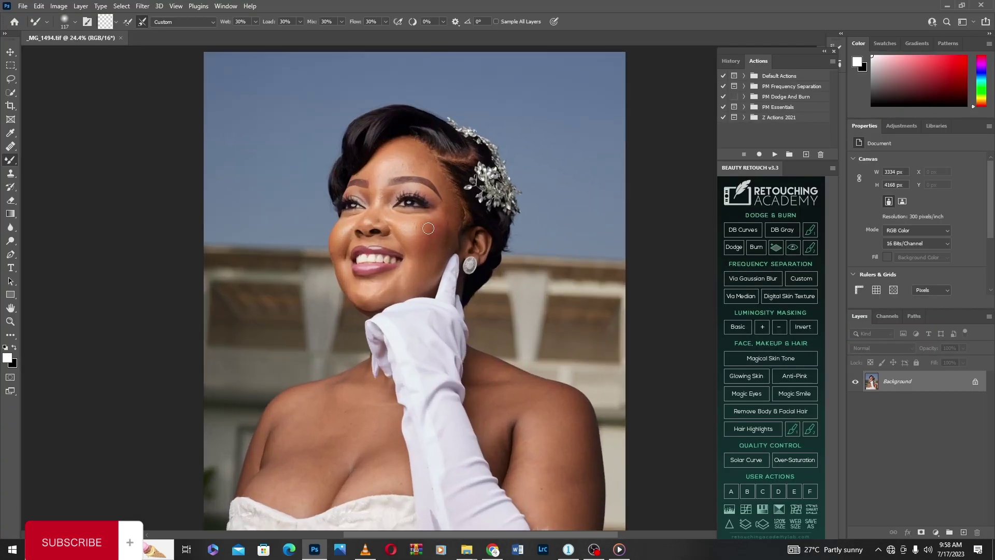
scroll(451, 215, "down", 3)
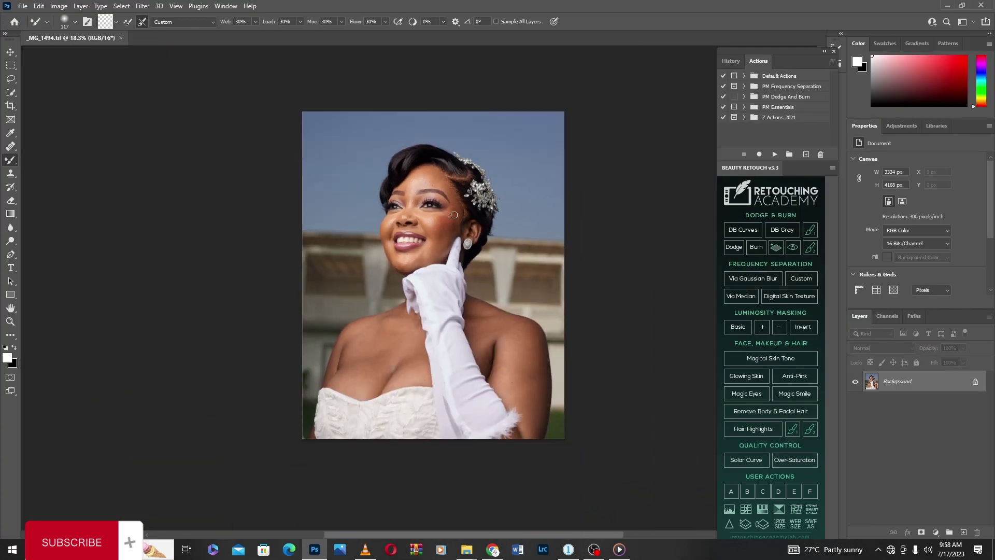
scroll(465, 221, "up", 2)
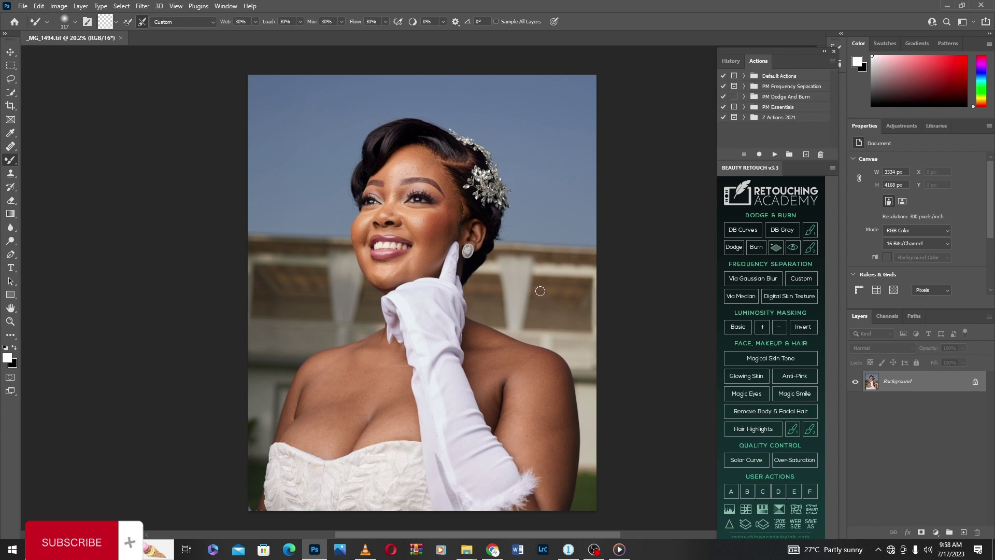
scroll(413, 243, "up", 1)
scroll(414, 243, "up", 1)
scroll(420, 216, "up", 7)
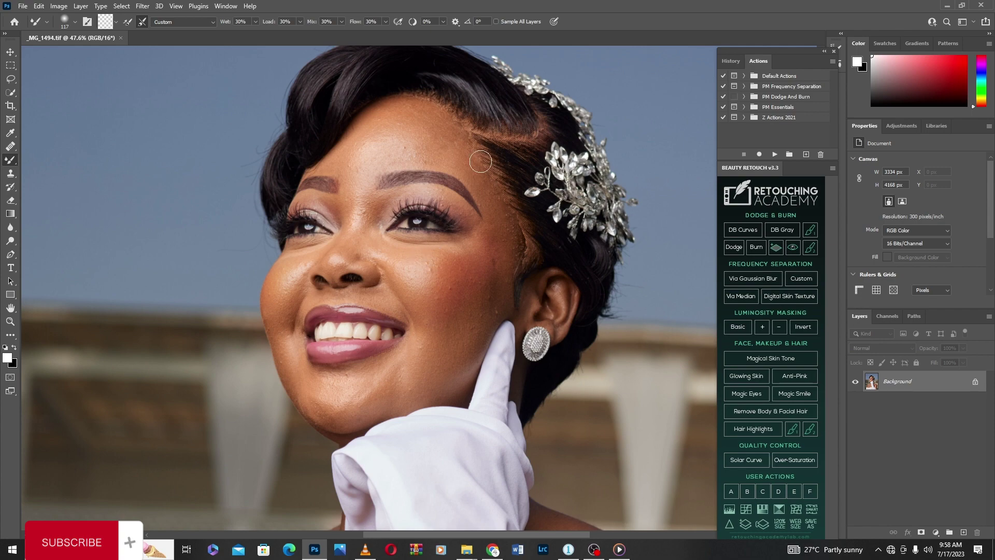
scroll(384, 167, "down", 1)
scroll(399, 217, "down", 2)
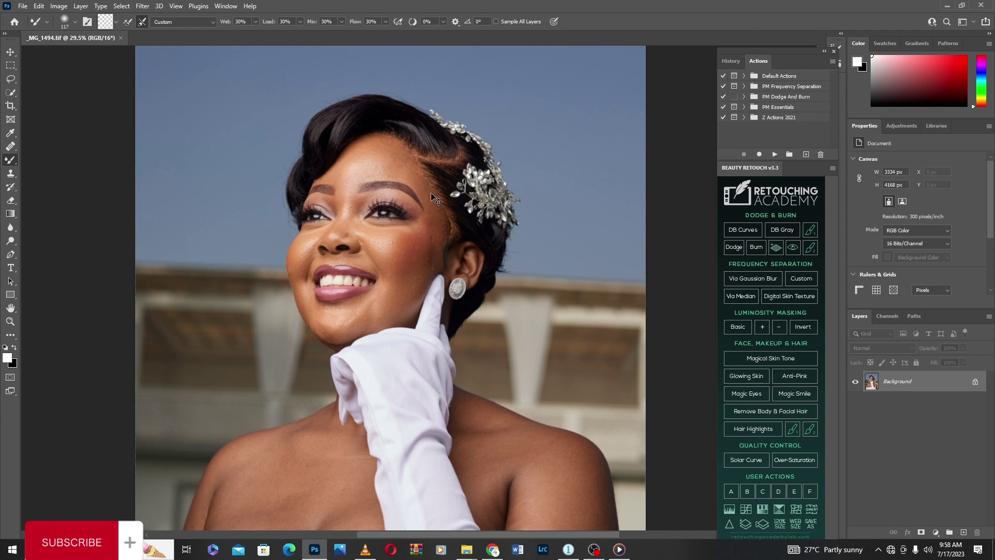
Step: Duplicate the Background layer and select the Healing Brush with a smaller tip for retouching the bride's face
key("ctrl+j")
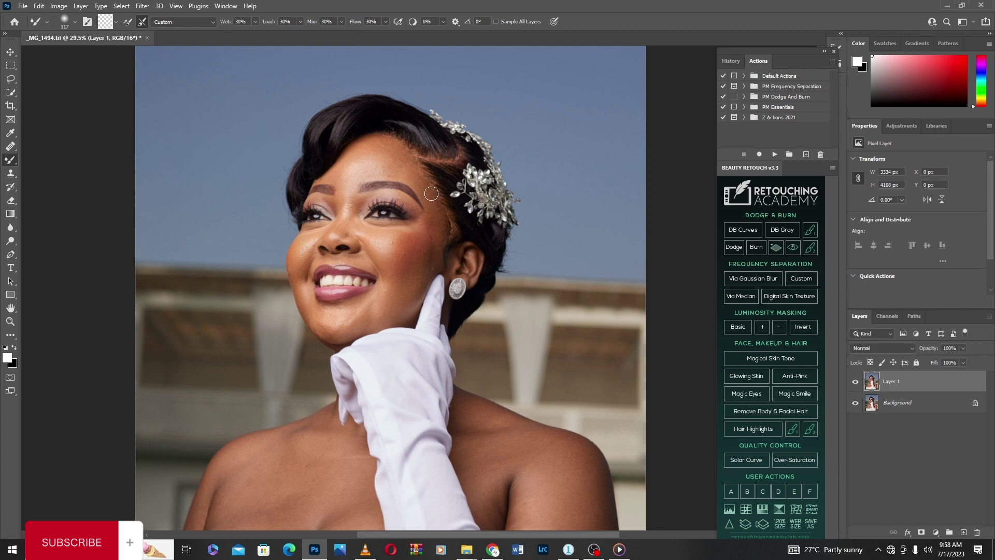
left_click(8, 147)
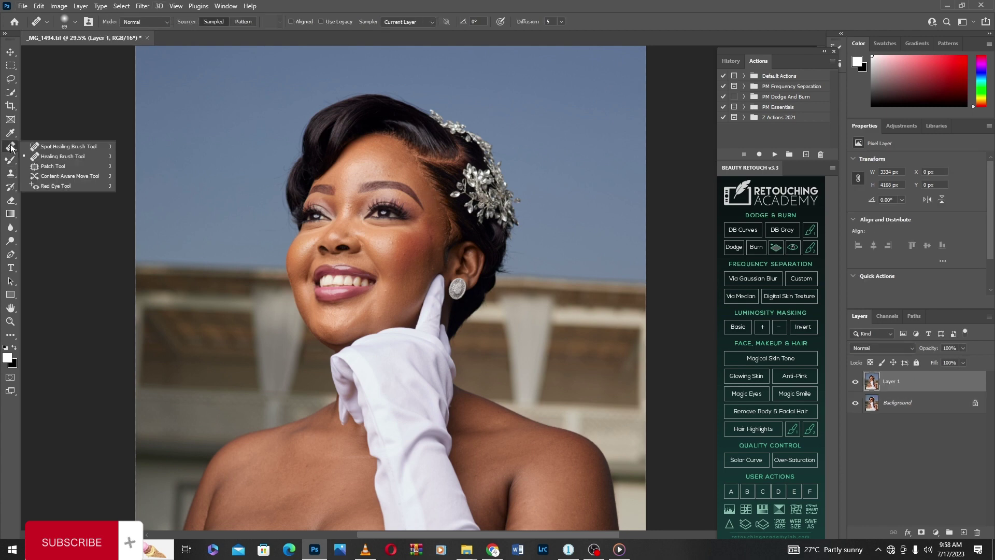
left_click(65, 157)
scroll(373, 174, "up", 4)
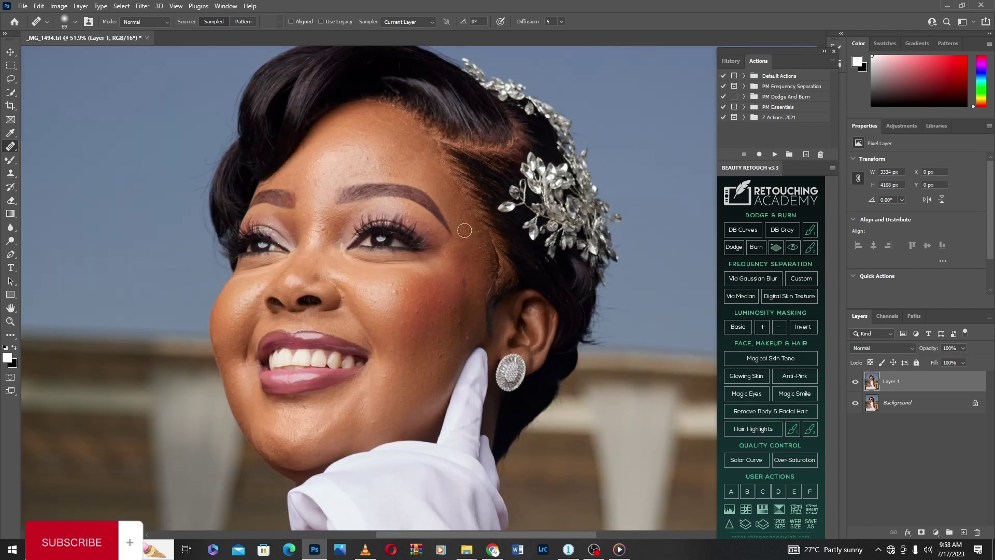
scroll(465, 230, "down", 2)
right_click(458, 306)
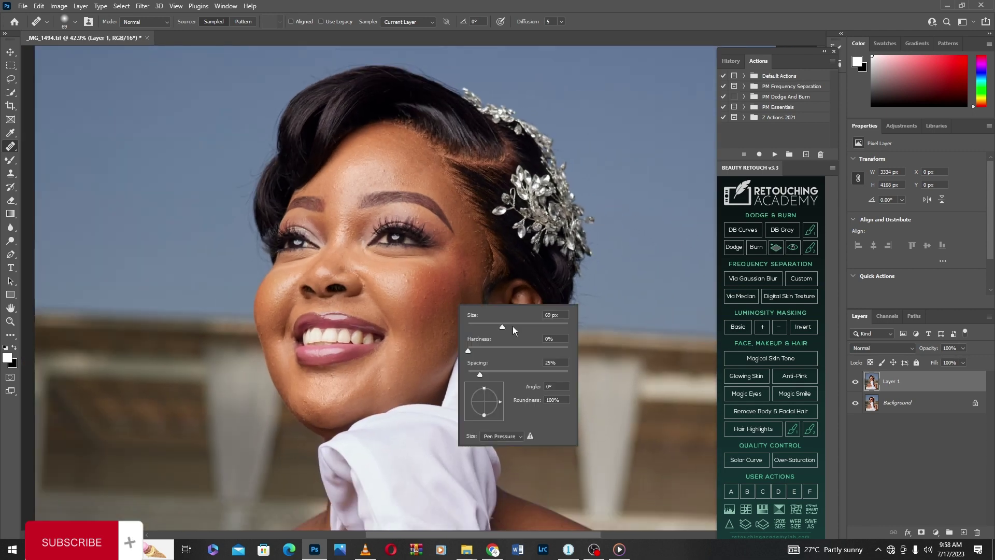
left_click_drag(496, 326, 484, 327)
left_click(426, 300)
left_click(482, 203)
Step: Switch to the Patch tool for the bride's face, and set up the Spot Healing Brush at 20 px
right_click(11, 147)
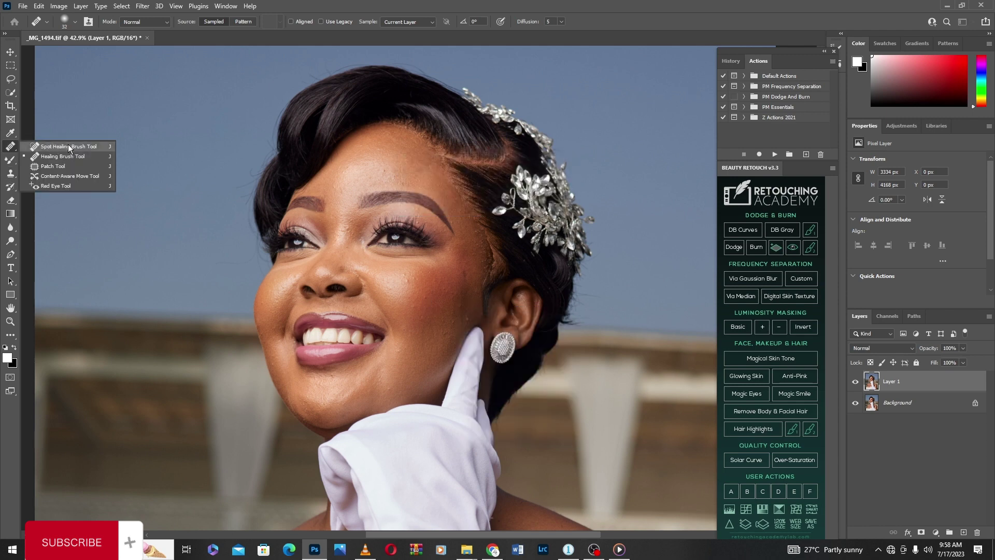
left_click(50, 157)
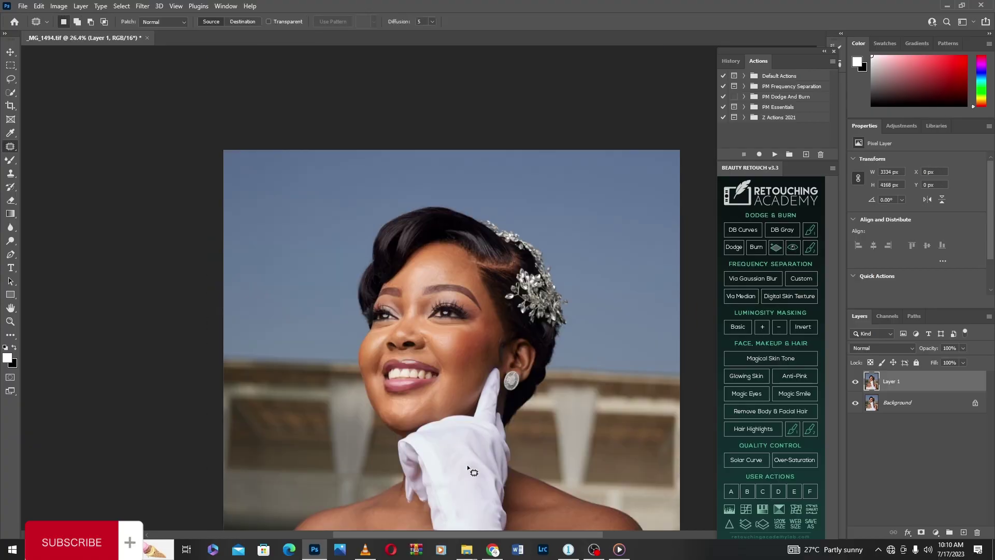
scroll(518, 264, "up", 2)
scroll(462, 276, "up", 1)
scroll(465, 268, "down", 6)
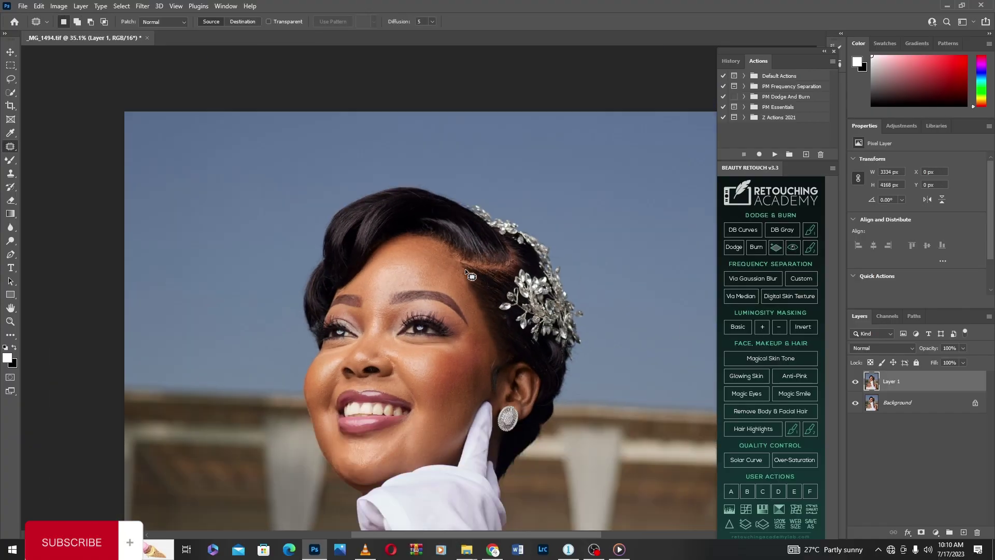
scroll(455, 254, "down", 1)
scroll(455, 254, "up", 2)
scroll(455, 254, "up", 1)
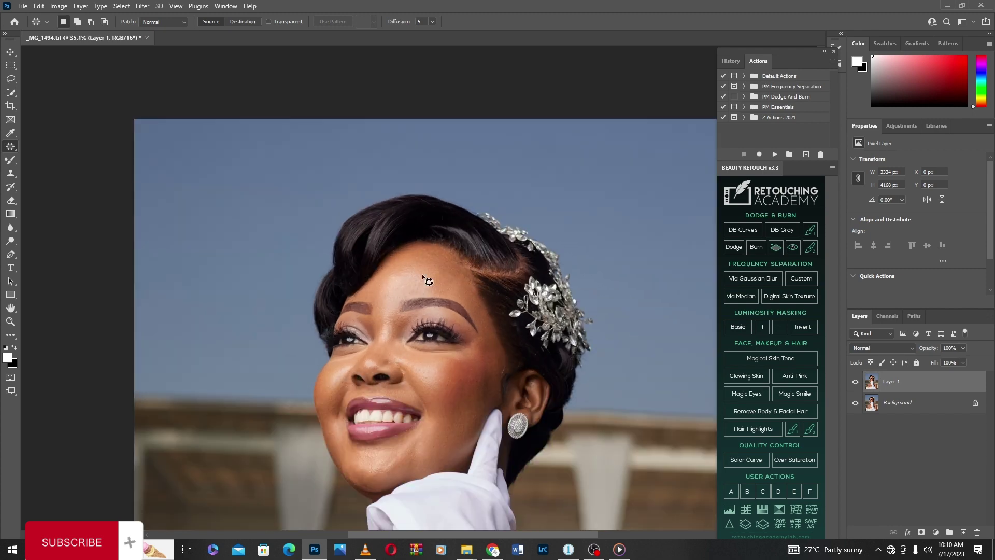
right_click(11, 150)
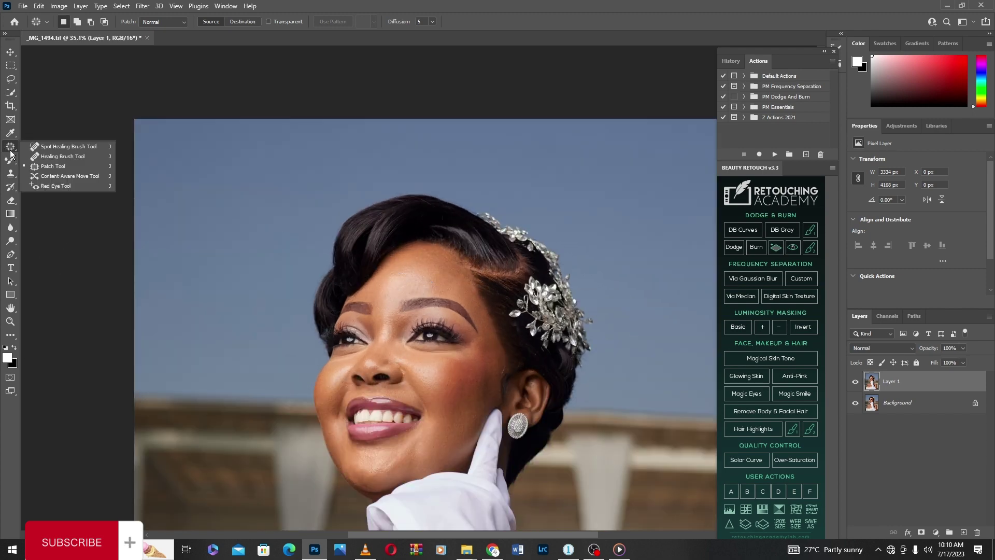
left_click(47, 146)
right_click(442, 284)
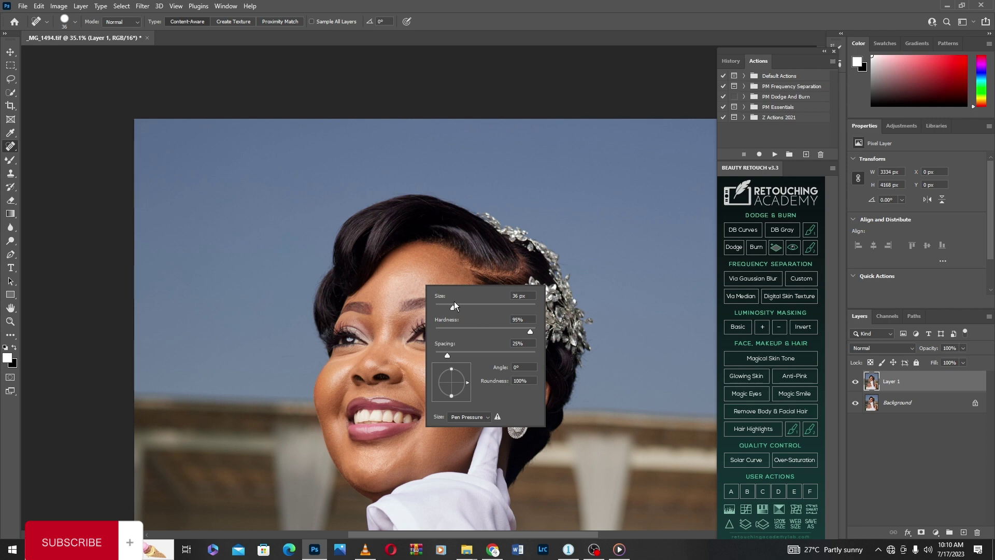
left_click(355, 298)
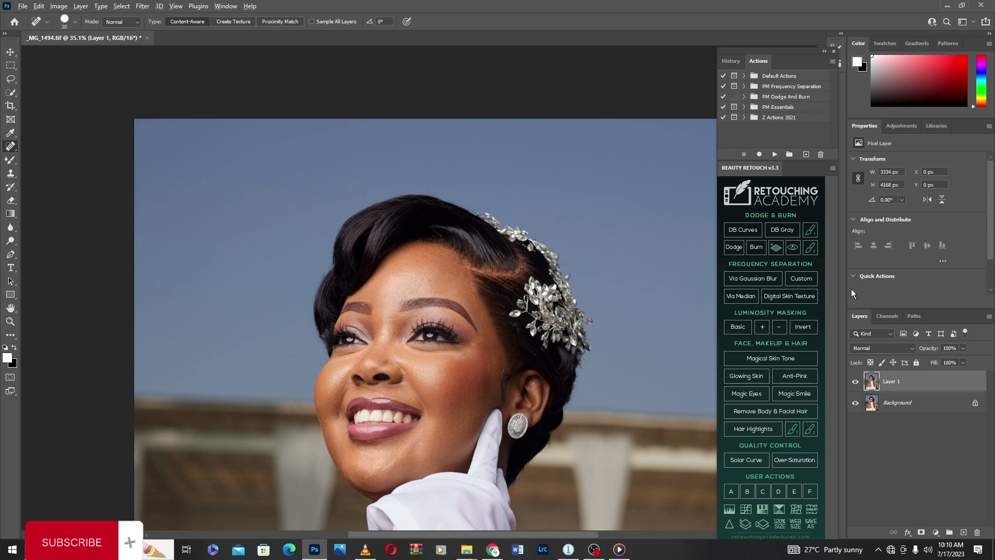
Step: Duplicate Layer 1 and add a Curves adjustment layer above the copy
key("ctrl+j")
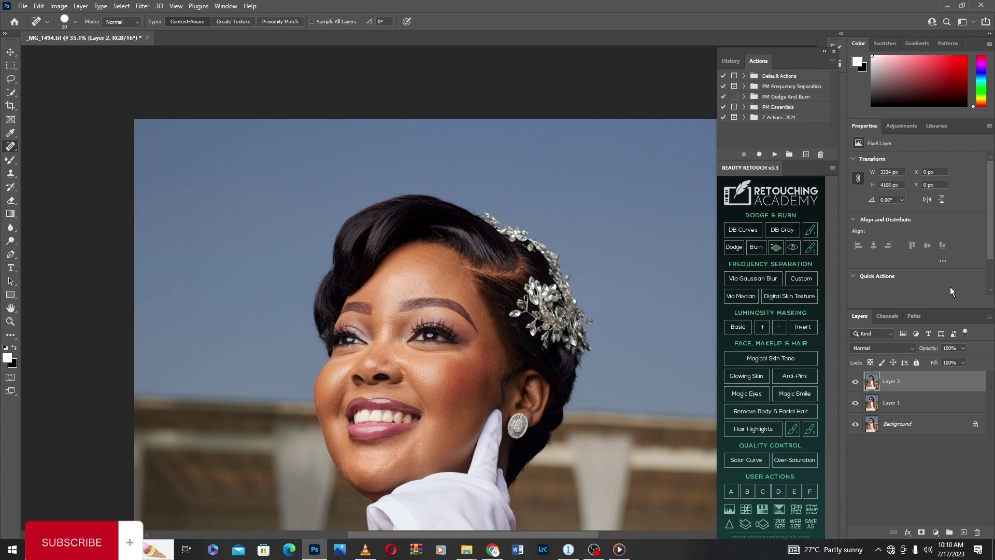
left_click(901, 127)
left_click(903, 147)
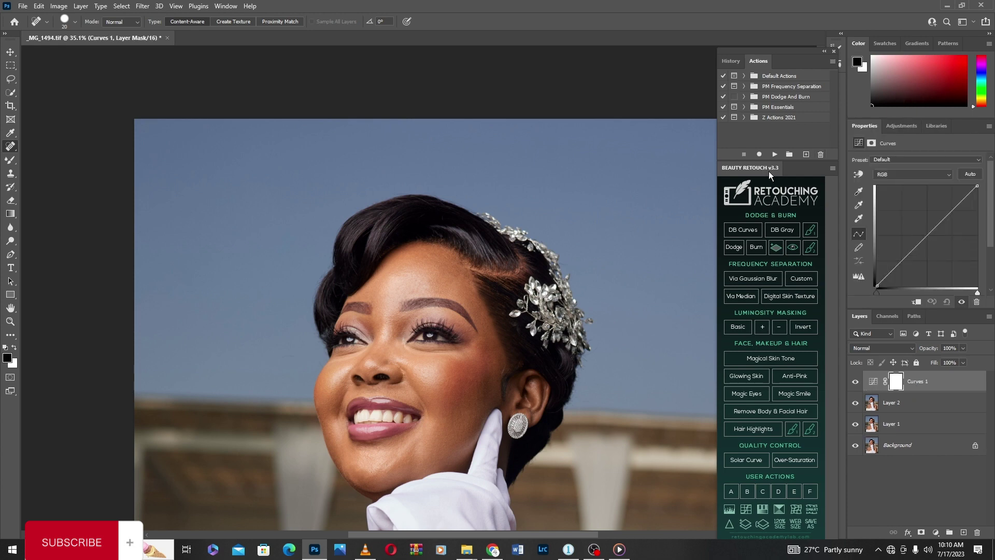
Step: Darken the portrait by lowering the RGB curve from a tone sampled on the cheek, and invert the Curves mask to black
left_click(859, 174)
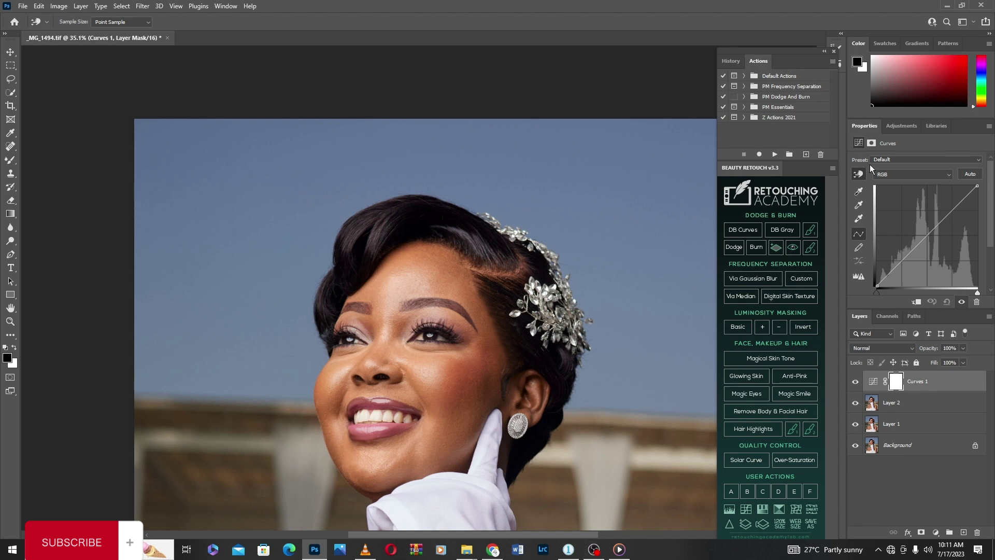
left_click(859, 175)
left_click_drag(457, 351, 464, 372)
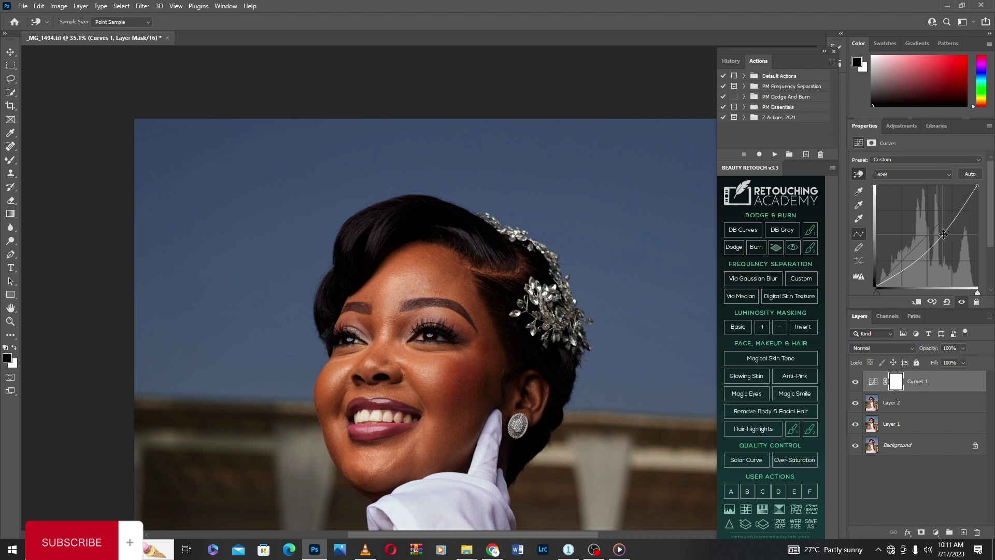
left_click_drag(944, 235, 943, 238)
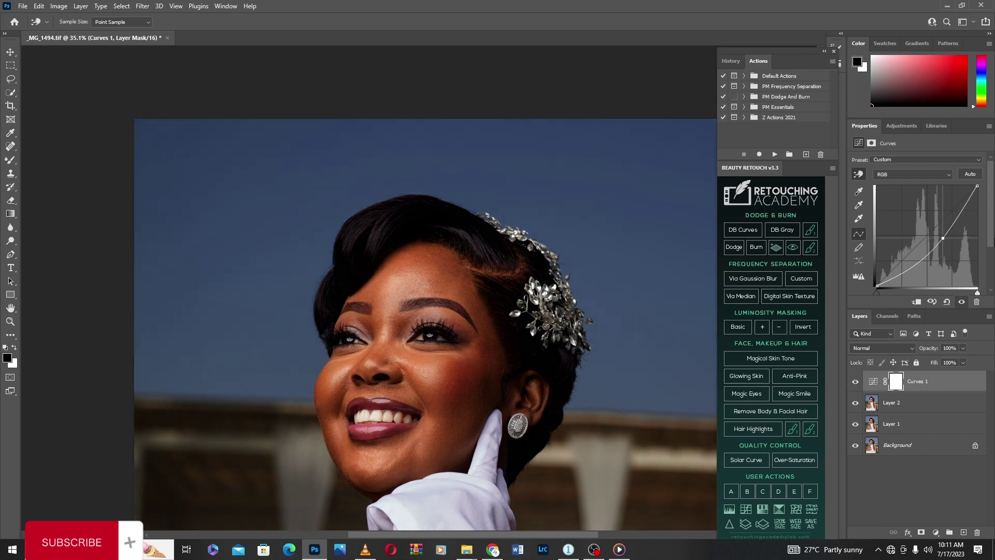
key("ctrl+i")
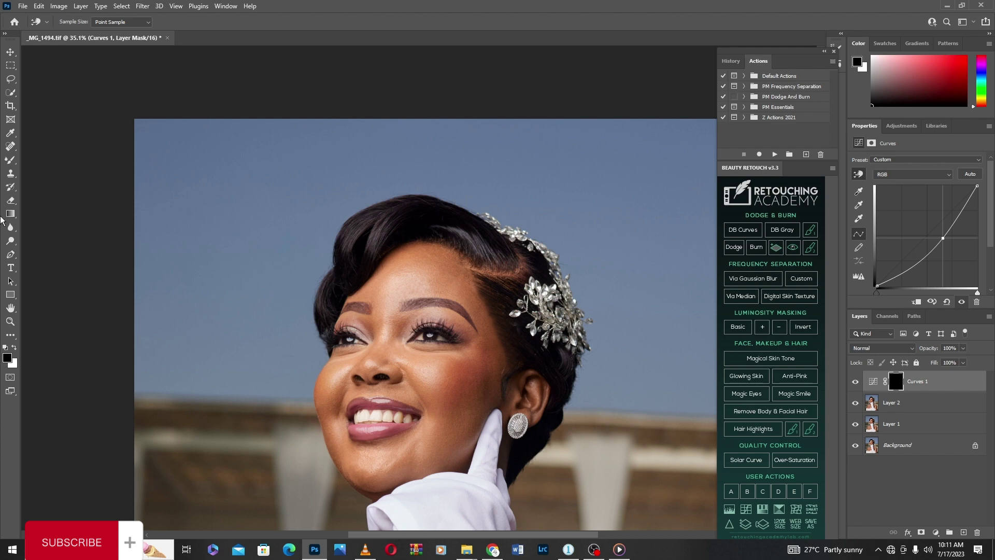
Step: Set up a white Brush for the Curves 1 mask with 3% flow, 21 px size and 0% hardness
left_click(10, 160)
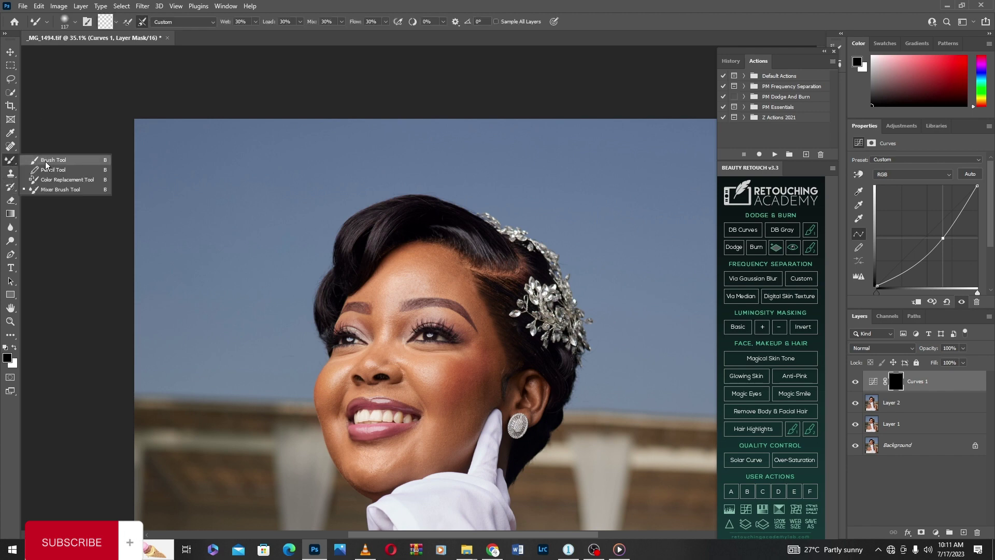
left_click(46, 161)
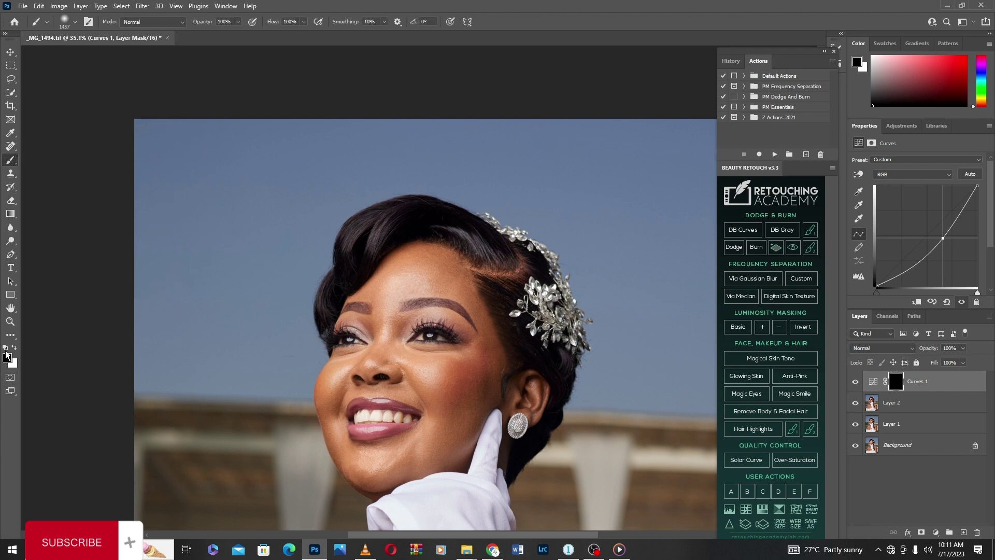
key("x")
left_click(303, 22)
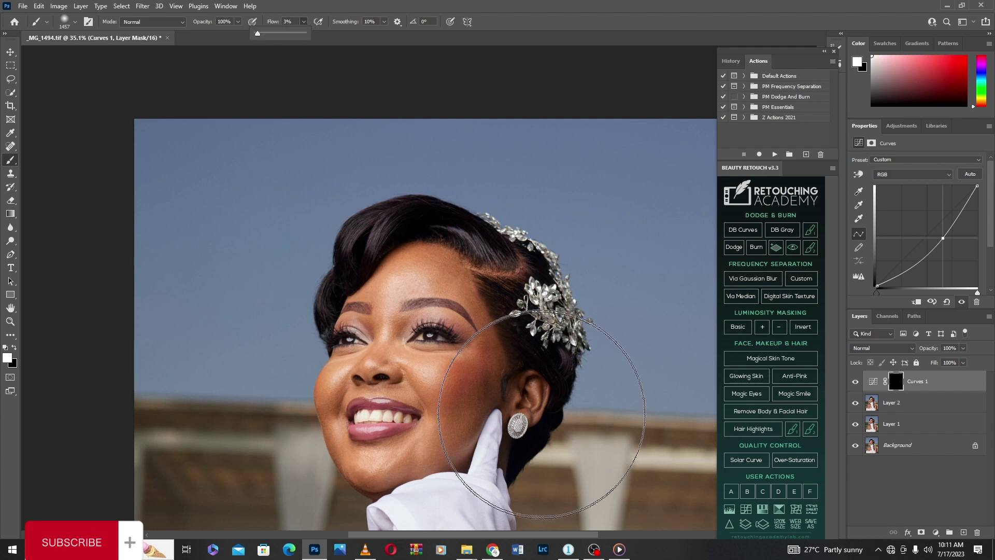
right_click(505, 362)
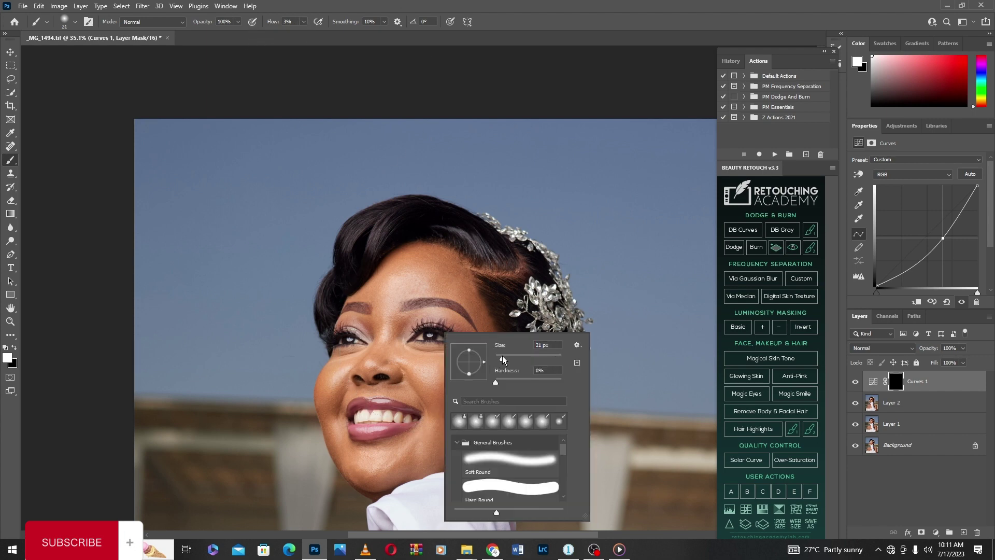
left_click(502, 357)
left_click(633, 5)
Step: Paint white on the Curves 1 mask below the eye nearer the ear, using brush sizes of 28 px and 39 px
scroll(459, 390, "up", 6)
right_click(462, 391)
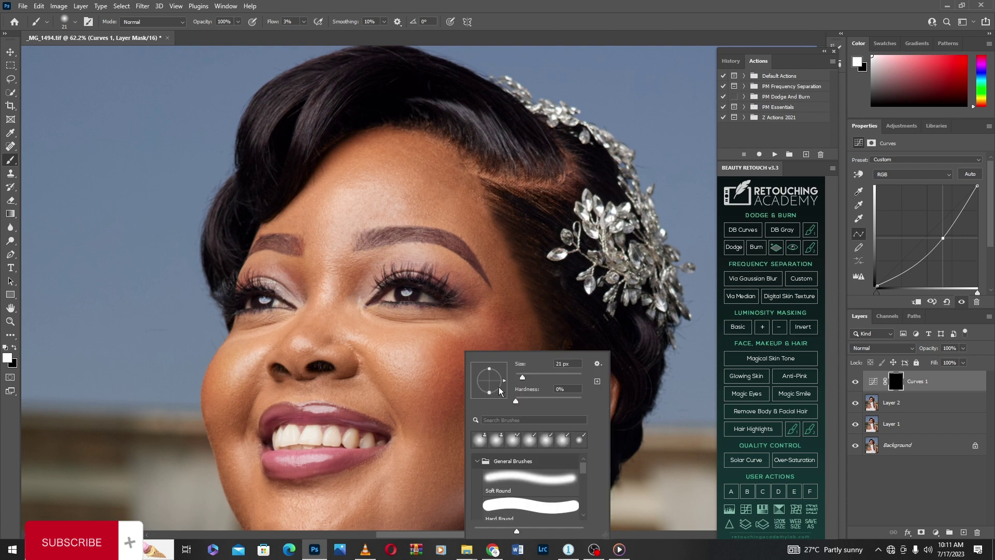
left_click_drag(524, 381, 526, 381)
left_click(452, 329)
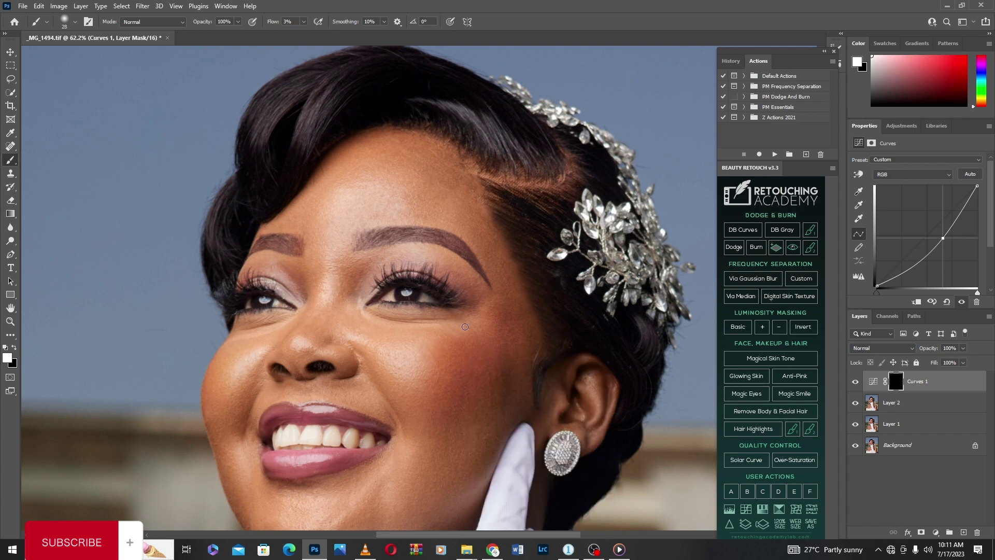
right_click(534, 358)
left_click_drag(584, 379, 587, 379)
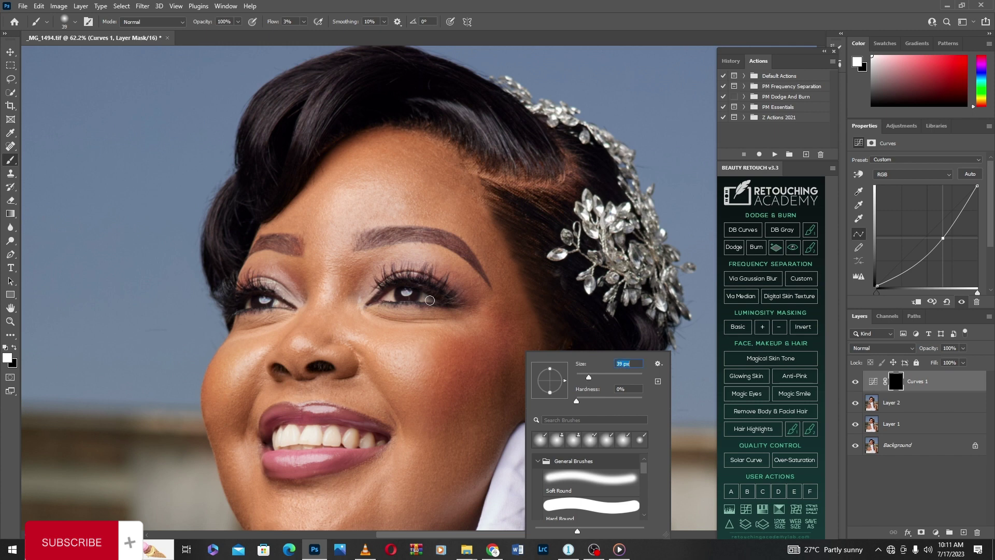
left_click(470, 323)
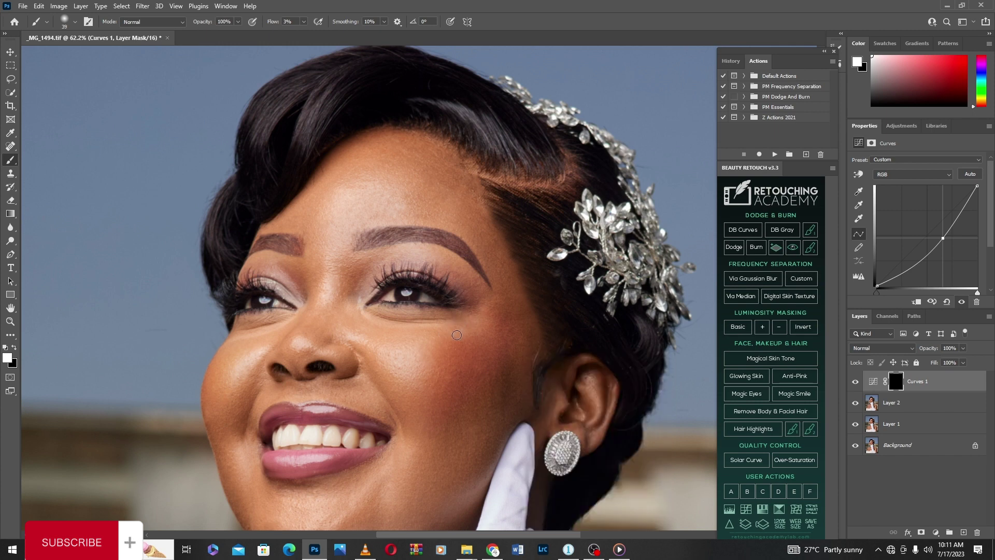
left_click_drag(476, 332, 430, 327)
Step: Refine the darkening along the lower lid and upper cheek on the Curves 1 mask with the brush at 21 px and 34 px
right_click(505, 340)
left_click_drag(585, 364, 567, 365)
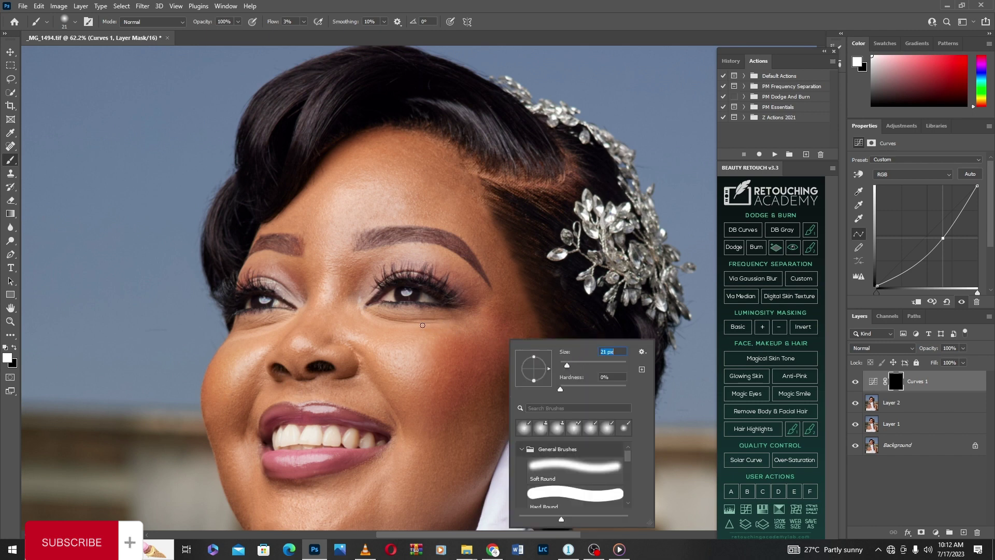
left_click_drag(425, 325, 405, 325)
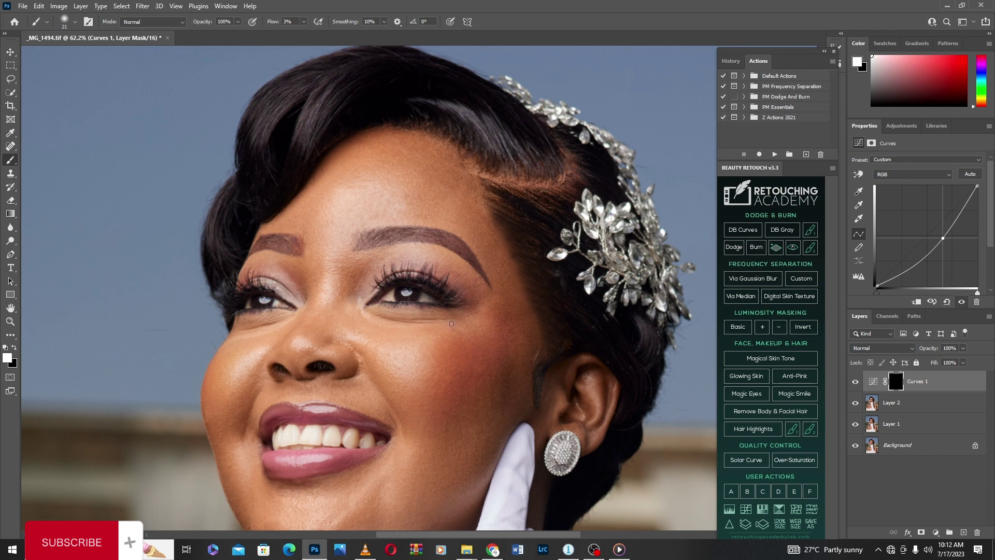
right_click(513, 315)
left_click_drag(571, 342, 574, 341)
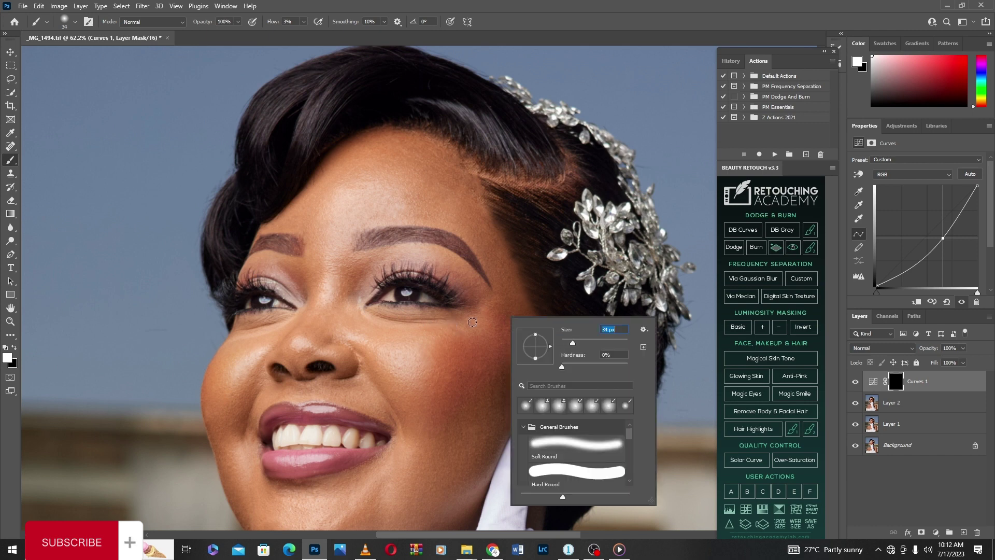
left_click(458, 325)
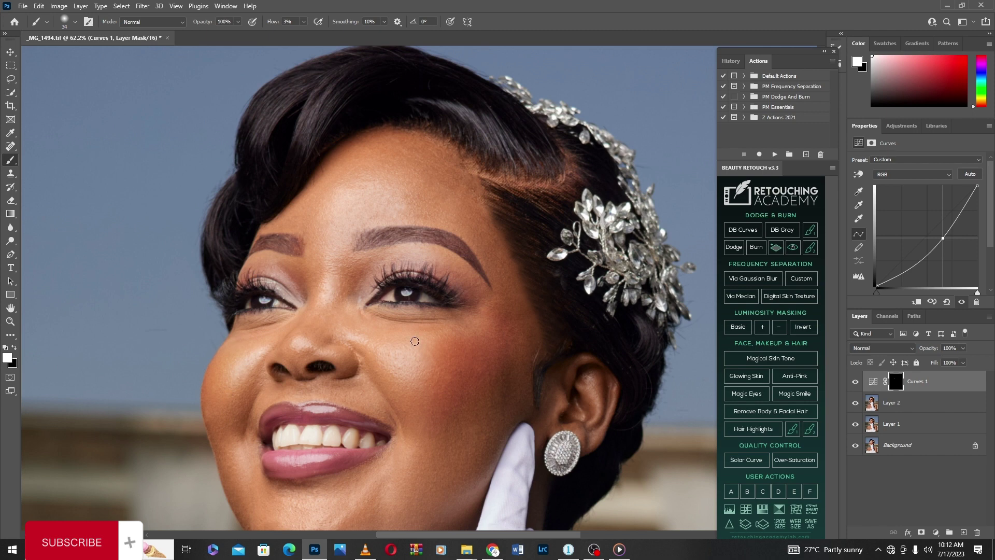
Step: Set the brush to 25 px and paint the Curves 1 mask beneath the eye farther from the ear
right_click(356, 352)
left_click_drag(428, 380, 418, 377)
left_click(267, 332)
Step: Compare the portrait with the Curves 1 layer hidden and shown to check the under-eye shading
scroll(407, 331, "down", 7)
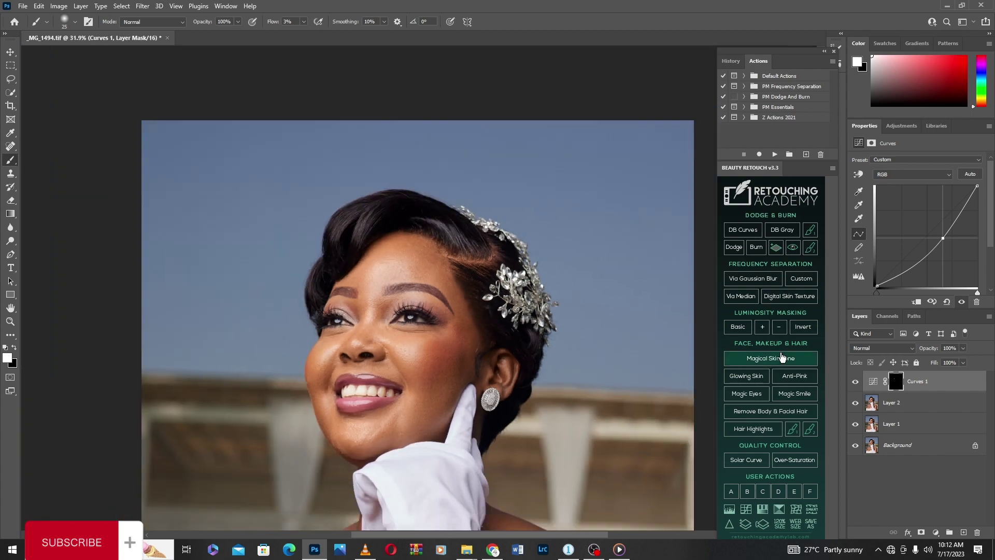
left_click(858, 383)
left_click(858, 383)
scroll(519, 366, "up", 1)
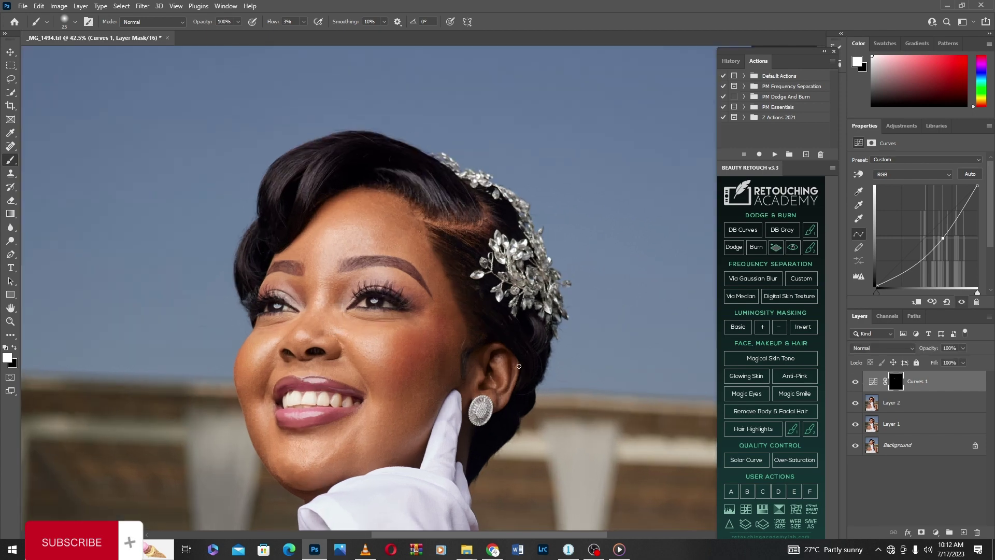
left_click(856, 382)
left_click(856, 382)
left_click(856, 383)
left_click(856, 383)
Step: Set the brush to 58 px and paint darkening on the Curves 1 mask around the mouth and below the lips
scroll(396, 396, "up", 1)
right_click(396, 397)
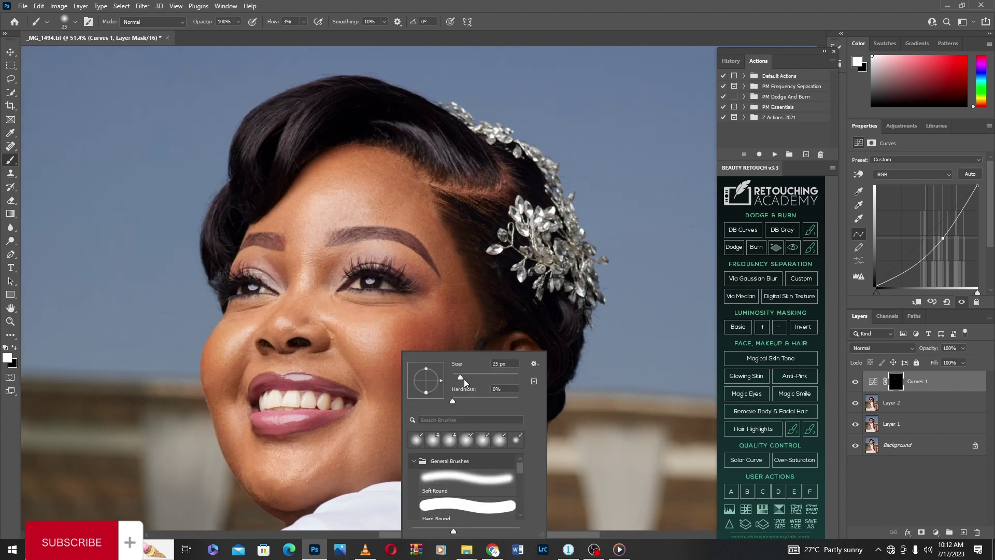
left_click(354, 452)
right_click(397, 414)
left_click_drag(419, 373, 423, 372)
left_click(360, 418)
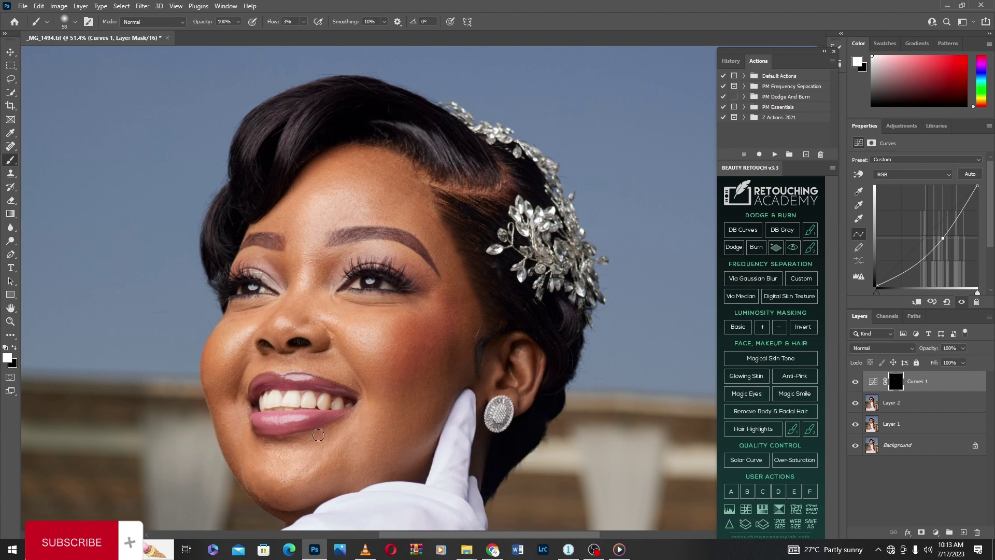
Step: Toggle the Curves 1 layer's visibility to check the shading around the mouth over the whole portrait
scroll(296, 440, "down", 3)
left_click(856, 381)
left_click(856, 382)
left_click(856, 382)
left_click(857, 382)
left_click(857, 382)
left_click(856, 382)
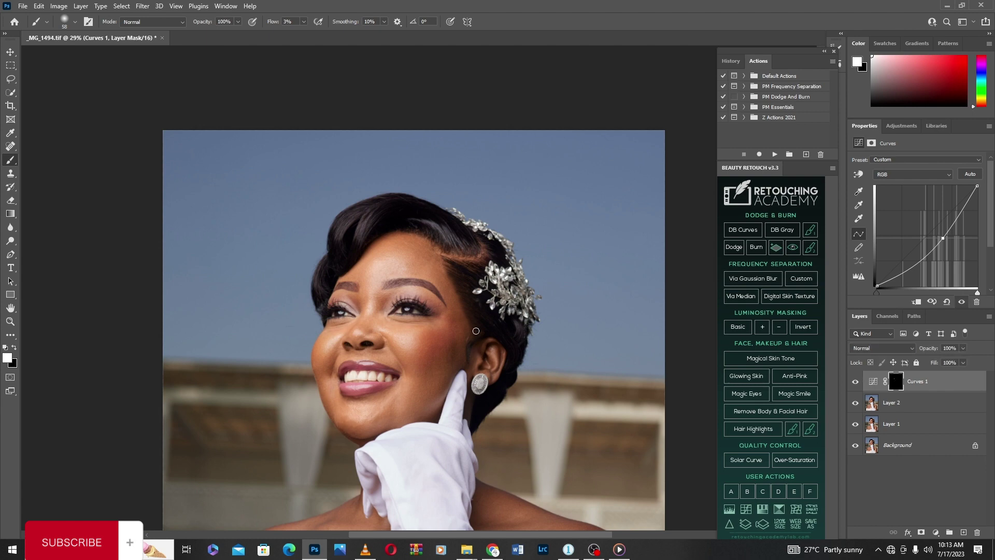
scroll(468, 318, "up", 2)
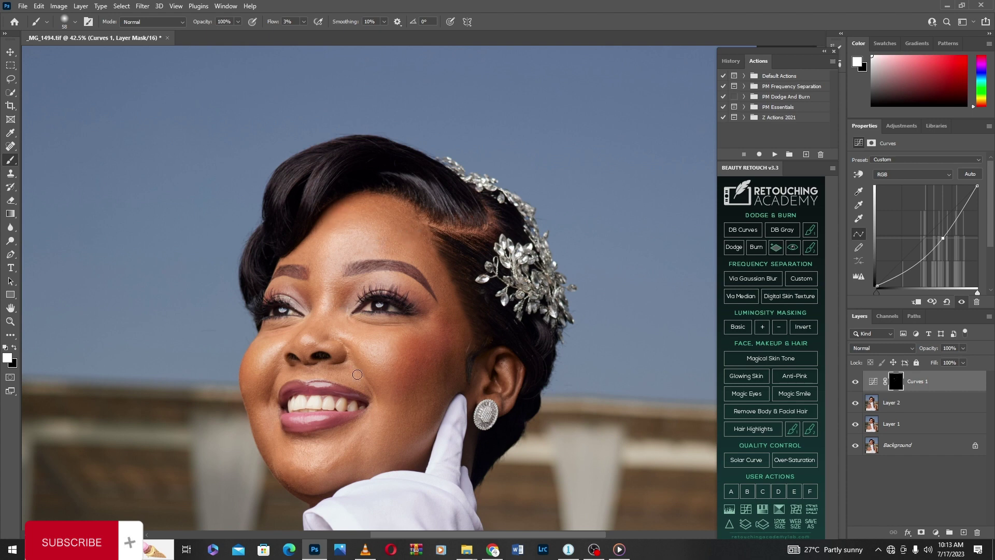
Step: Set the brush to 37 px and check the burned skin tones over the face, chest and whole portrait
scroll(271, 431, "down", 4)
scroll(395, 275, "up", 3)
key("bracketleft")
key("bracketleft")
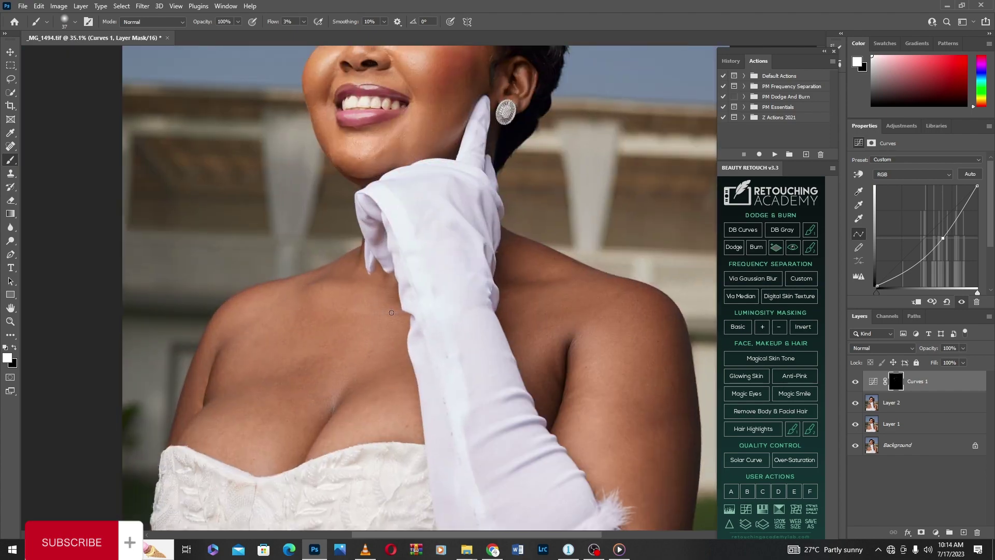
scroll(419, 342, "down", 4)
scroll(601, 298, "up", 1)
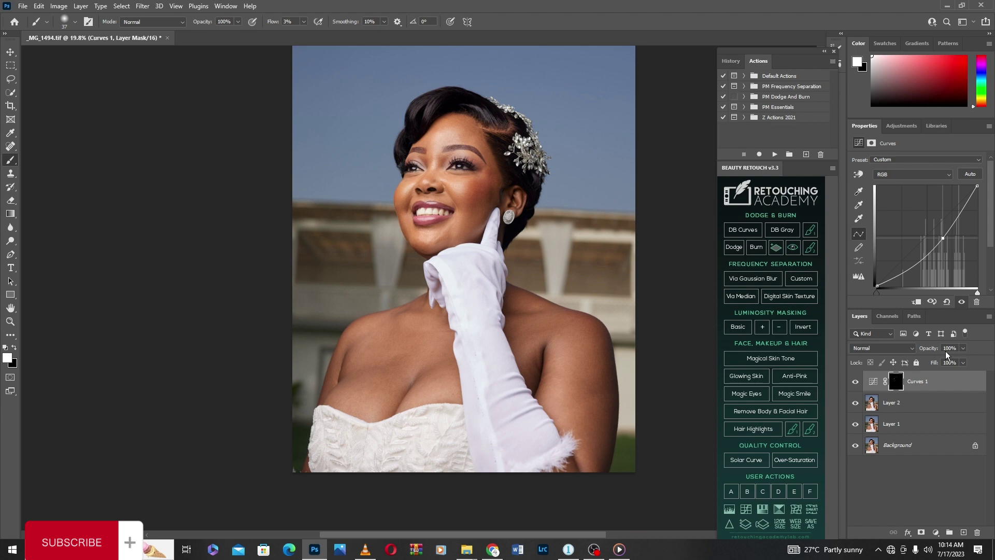
Step: Stamp all visible layers into a new top layer and flatten the image
key("ctrl+shift+alt+e")
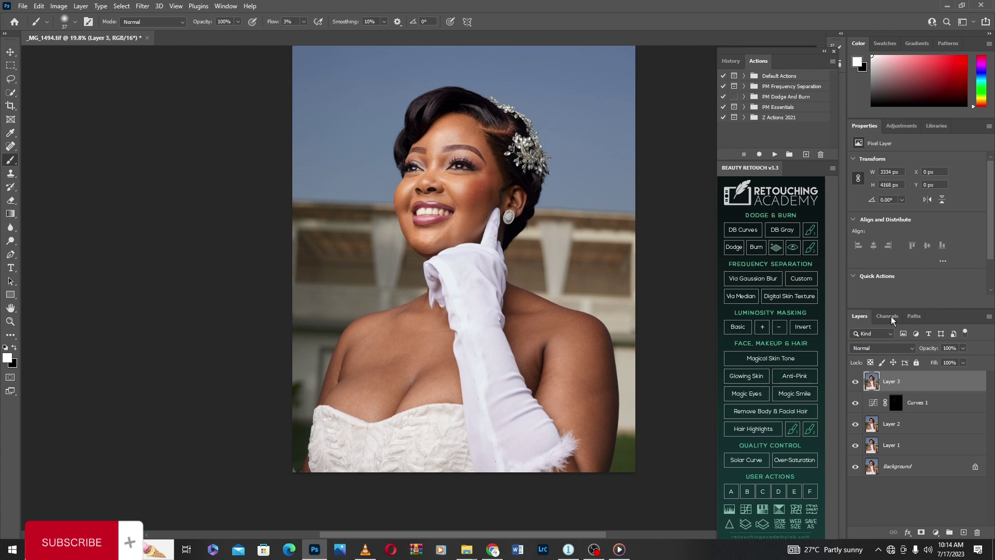
right_click(907, 382)
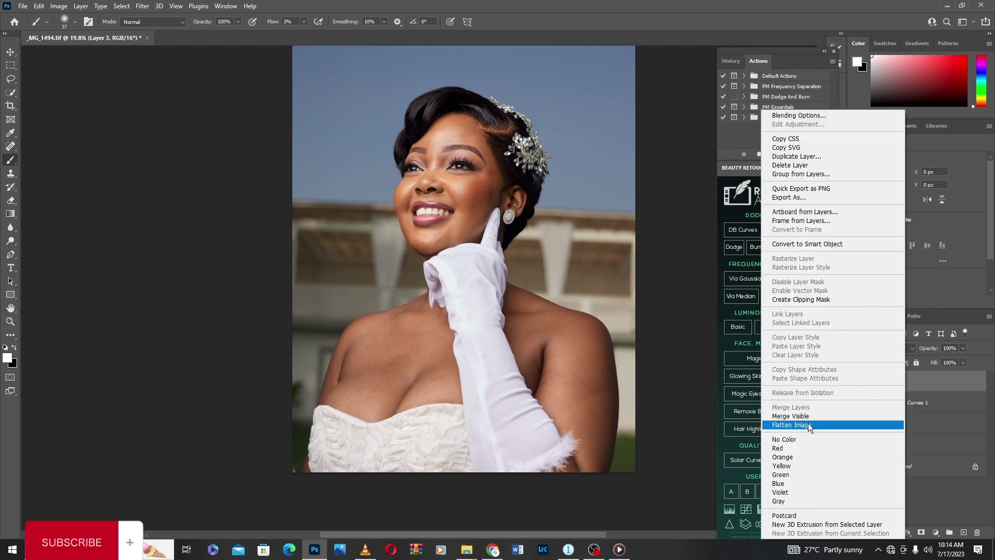
left_click(794, 426)
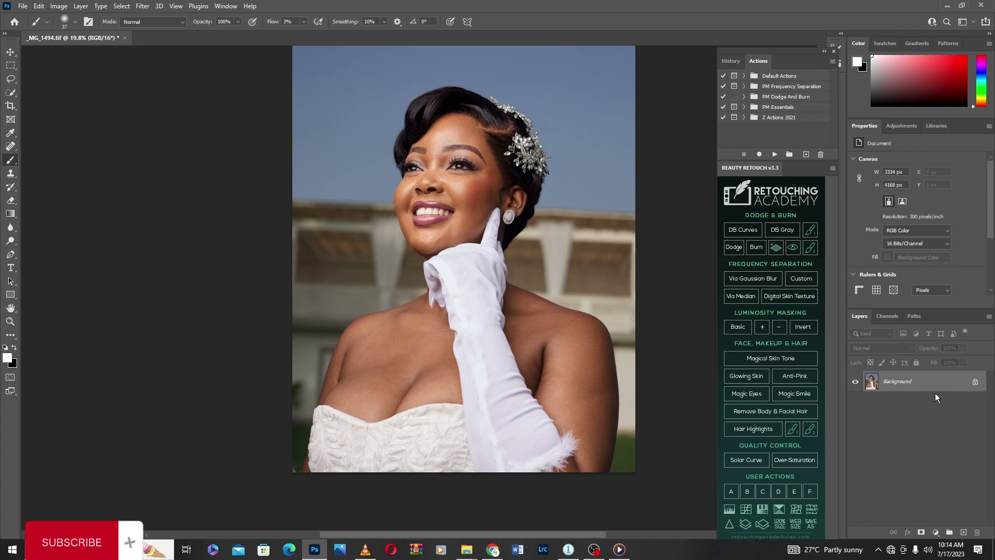
Step: Duplicate the Background layer and run the Via Gaussian Blur frequency separation with a 3.2 px radius
key("ctrl+j")
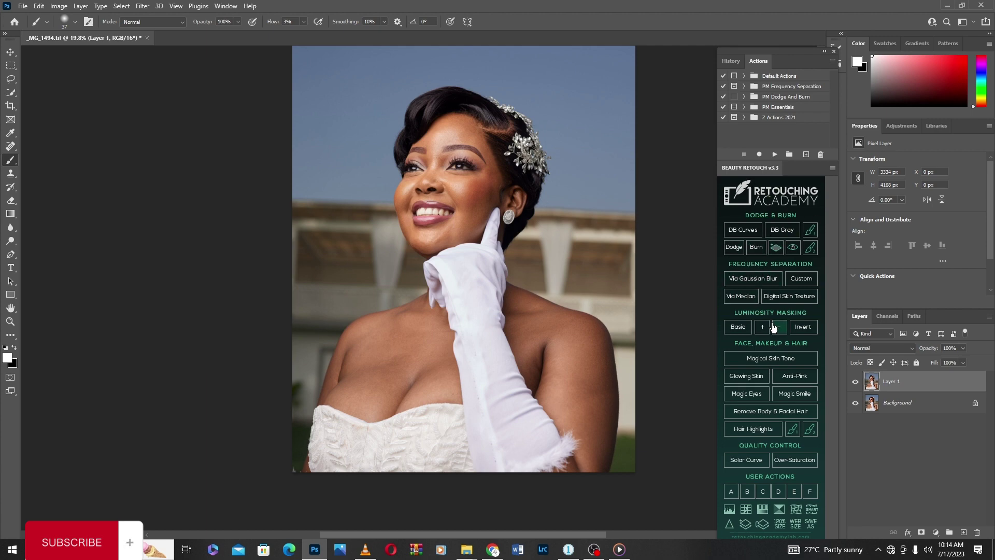
left_click(751, 283)
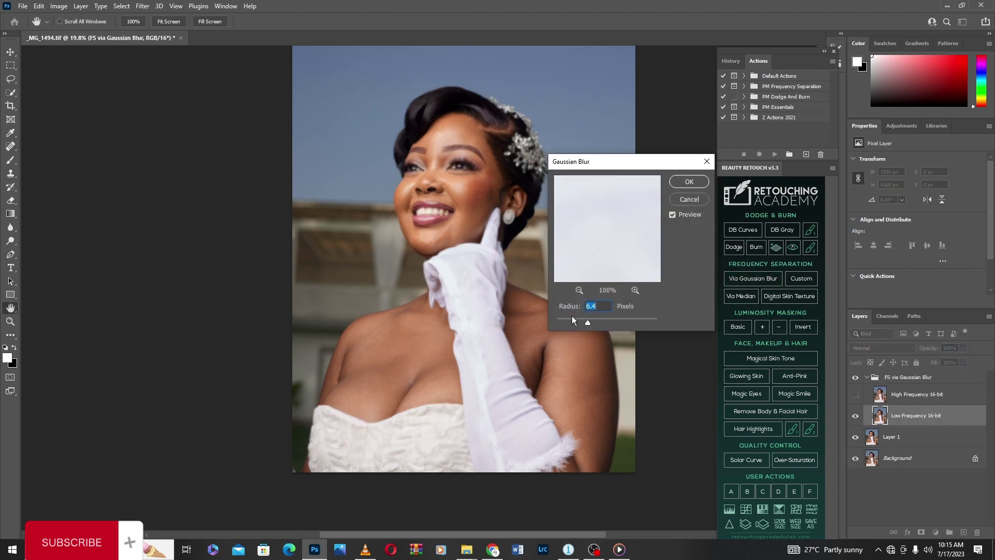
left_click_drag(620, 222, 614, 263)
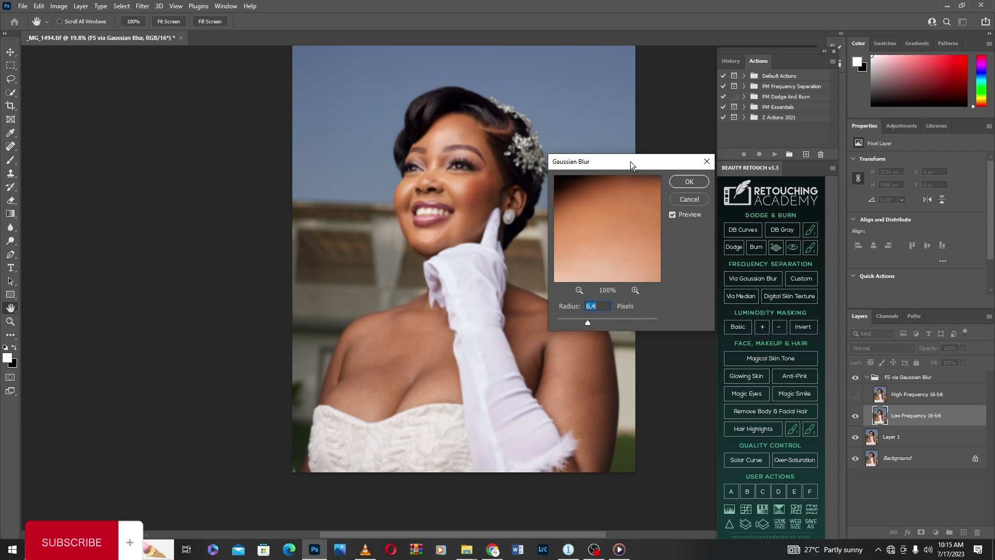
left_click_drag(630, 164, 639, 156)
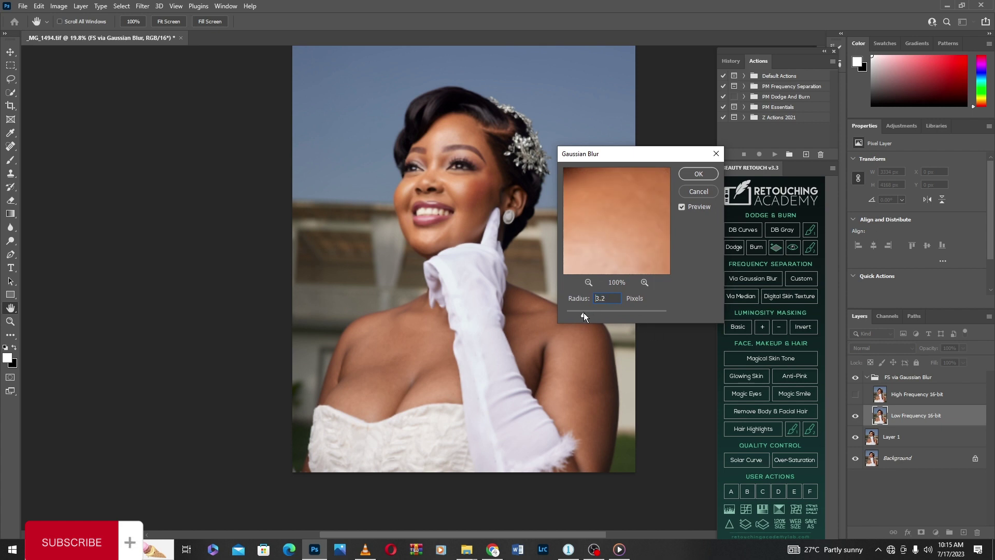
key("Return")
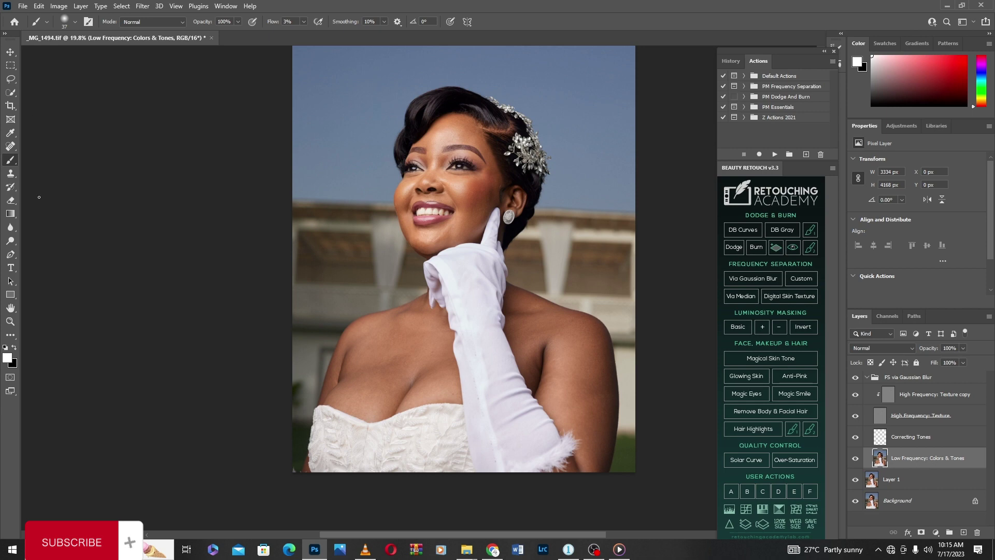
Step: Switch to the Mixer Brush, size it to 120 px and blend the forehead tones on the Low Frequency: Colors & Tones layer
right_click(12, 162)
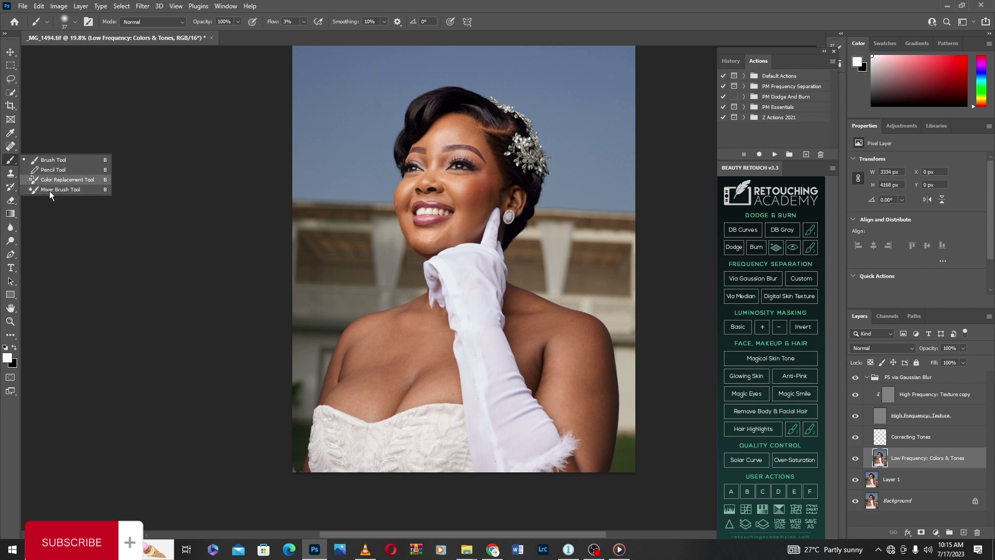
left_click(57, 189)
scroll(439, 146, "up", 3)
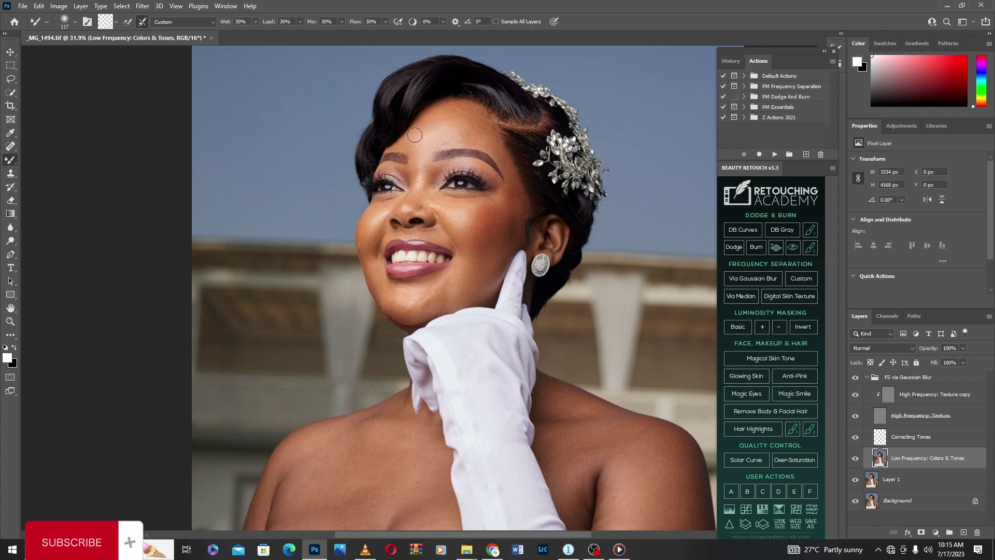
right_click(516, 121)
left_click_drag(574, 146, 577, 146)
left_click(488, 116)
right_click(497, 148)
left_click(411, 144)
left_click_drag(599, 158, 548, 156)
right_click(511, 142)
left_click(399, 151)
right_click(458, 136)
key("Return")
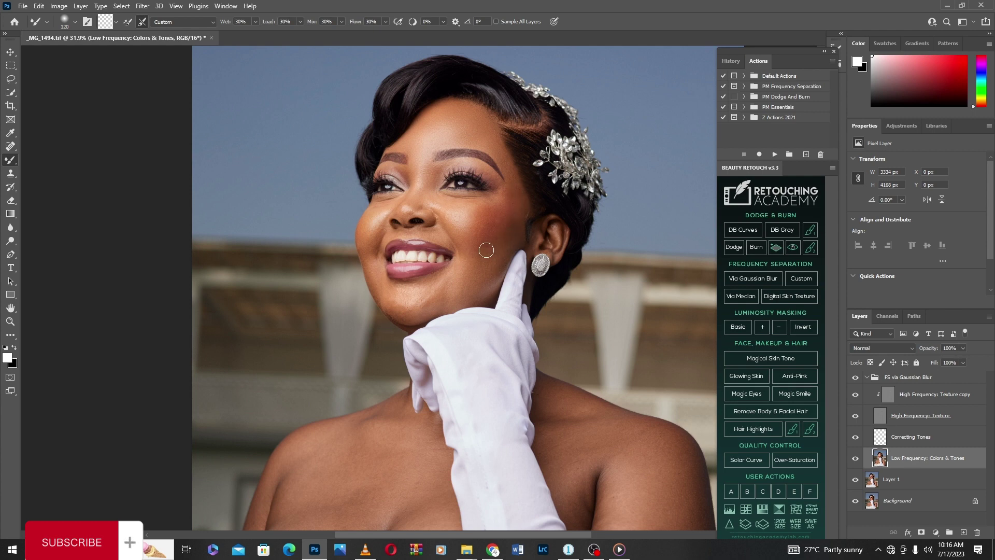
Step: Set the Mixer Brush to 130 px and blend the tones of the cheek nearer the ear
right_click(506, 207)
left_click_drag(632, 210, 637, 210)
key("Return")
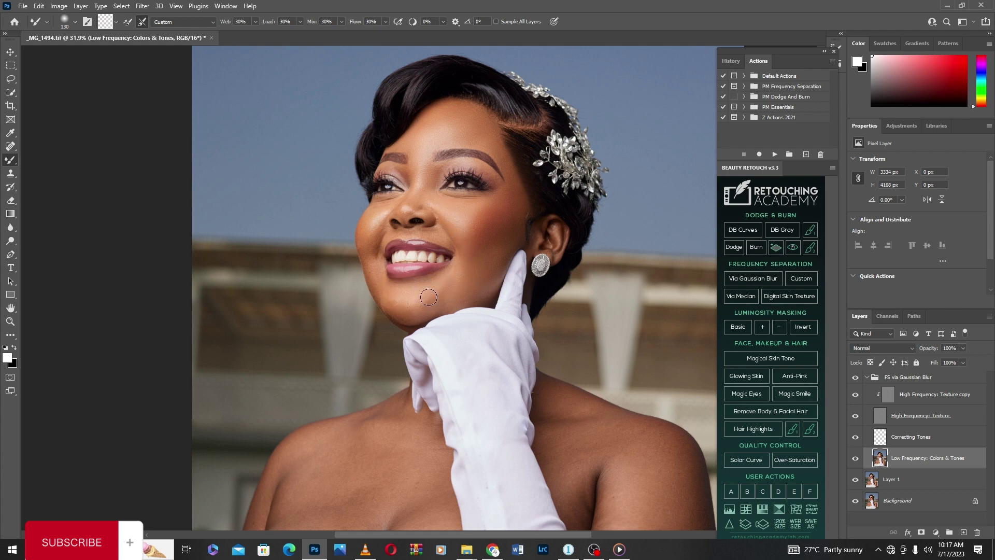
Step: Blend the tones of the chin, jaw and lower cheek, reducing the Mixer Brush to 81 px
right_click(480, 269)
left_click(414, 322)
right_click(477, 307)
left_click(432, 307)
right_click(537, 232)
left_click(475, 246)
right_click(491, 206)
key("Escape")
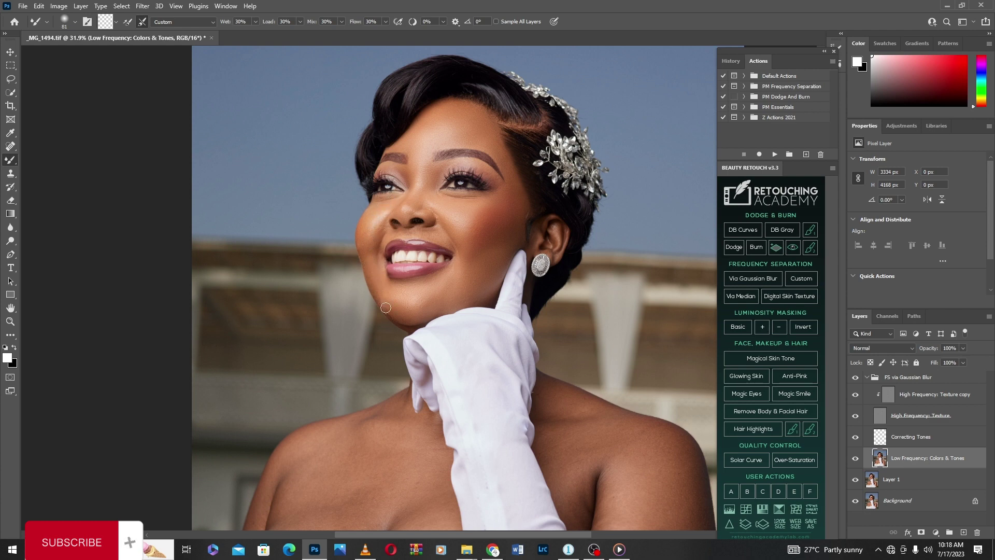
Step: Set the Mixer Brush to 61 px and blend the skin beside the mouth and on the cheek farther from the ear
right_click(468, 259)
key("Return")
key("bracketleft")
key("bracketleft")
right_click(387, 234)
type("61")
key("Return")
Step: Set the Mixer Brush to 77 px and blend the skin around the nose and above the upper lip
right_click(472, 241)
left_click(551, 266)
key("Return")
scroll(450, 246, "down", 3)
right_click(460, 247)
left_click(426, 237)
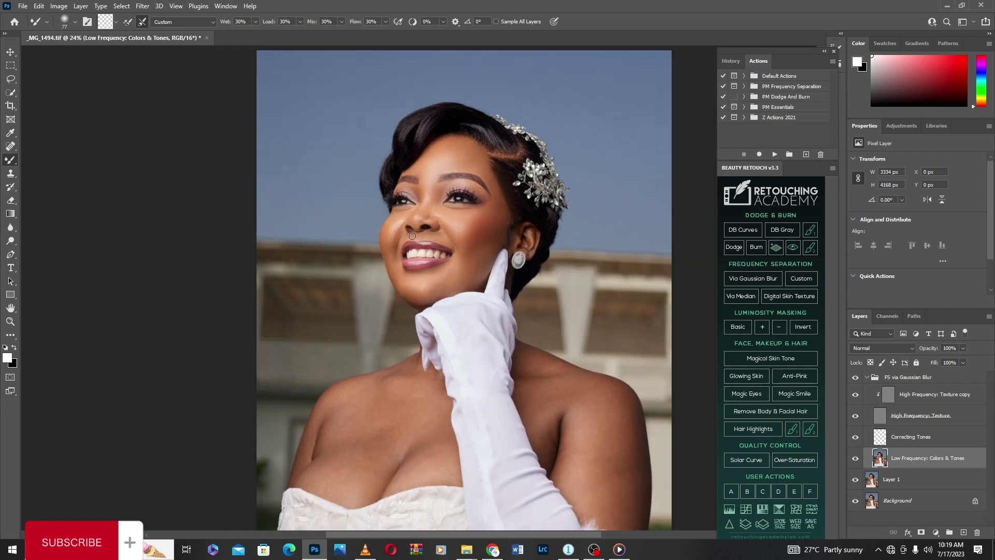
Step: Resize the Mixer Brush and smooth the low-frequency tones of the forehead further
right_click(511, 153)
left_click(605, 179)
left_click(454, 153)
right_click(501, 172)
left_click(596, 198)
left_click(469, 152)
scroll(519, 230, "down", 2)
Step: Set the Mixer Brush to 92 px and blend the cheeks and the side of the face
right_click(523, 230)
left_click(615, 255)
left_click(460, 230)
right_click(513, 230)
left_click_drag(598, 257, 591, 257)
key("Return")
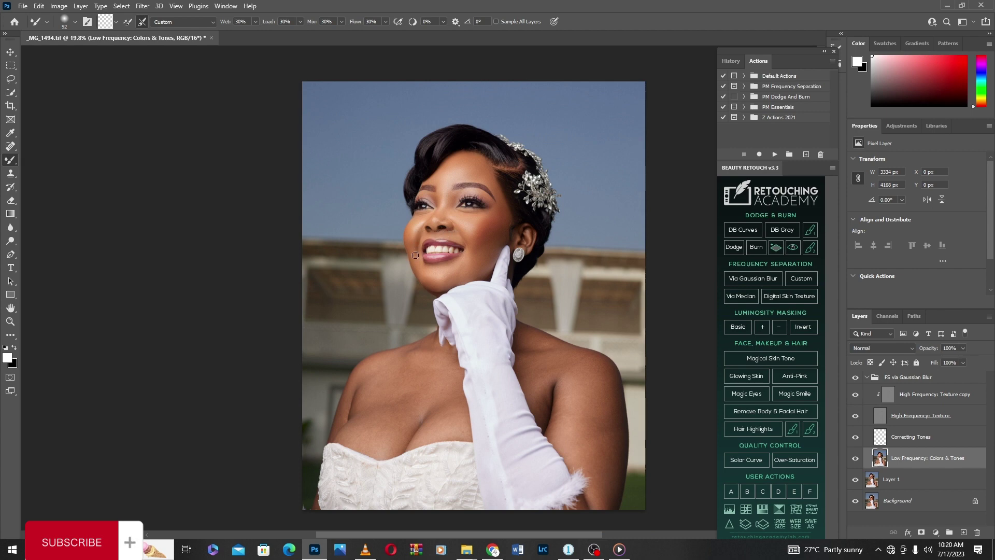
Step: Enlarge the Mixer Brush to 196 px and begin blending the skin of the upper chest
right_click(522, 233)
key("Return")
scroll(488, 221, "down", 1)
scroll(503, 207, "up", 2)
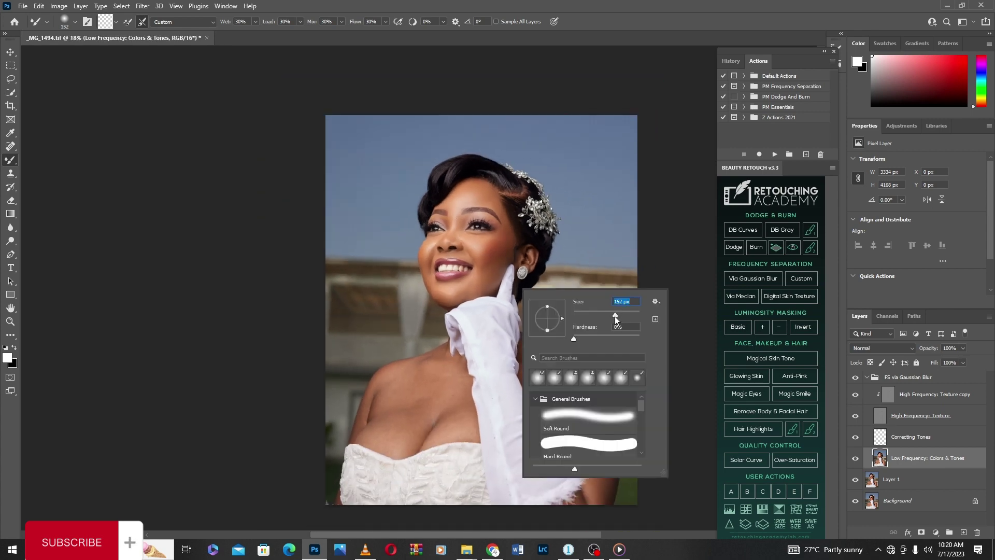
left_click(620, 315)
left_click(507, 347)
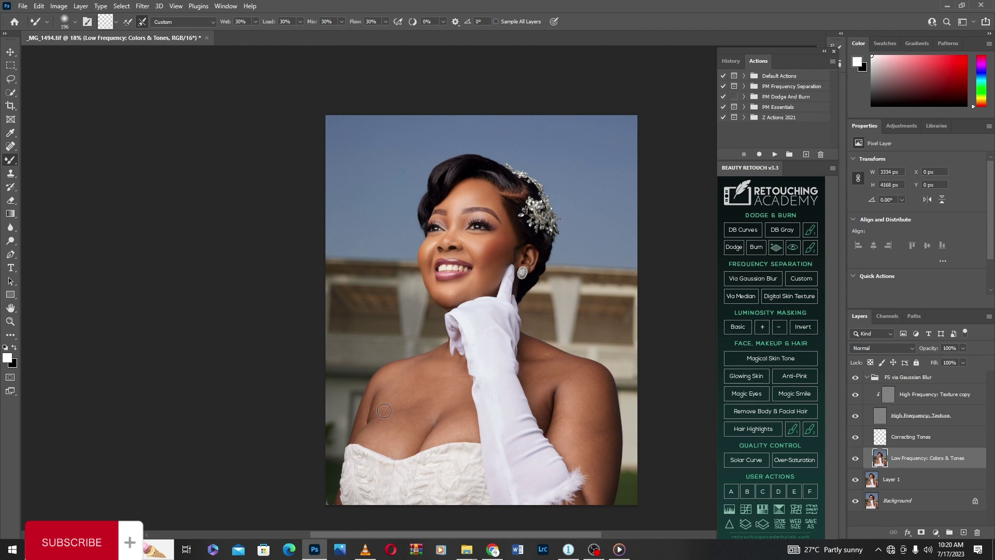
Step: Blend the chest skin with the Mixer Brush at 322 px and 177 px
right_click(504, 377)
type("322")
key("Return")
right_click(451, 395)
type("177")
key("Return")
Step: Reduce the Mixer Brush to 127 px in stages and smooth the chest down to the dress's neckline
right_click(451, 352)
left_click(541, 373)
left_click(370, 406)
right_click(552, 341)
left_click(641, 364)
left_click(407, 413)
right_click(480, 350)
left_click(569, 376)
left_click(461, 360)
scroll(564, 352, "down", 1)
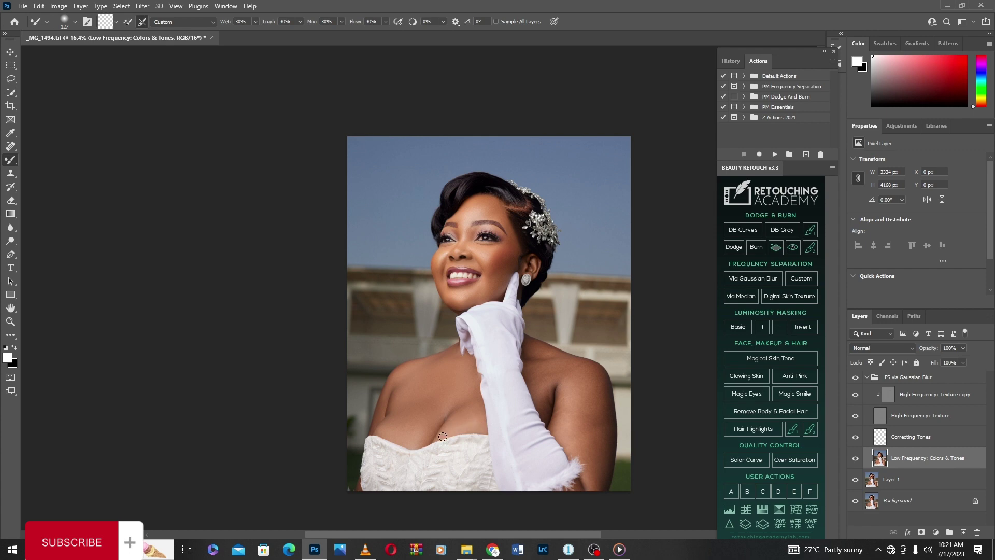
Step: Set the Mixer Brush to 183 px and blend the shoulder and upper arm beside the raised glove
right_click(540, 361)
left_click_drag(601, 362, 630, 362)
key("Return")
right_click(572, 432)
left_click_drag(700, 376, 682, 377)
key("Return")
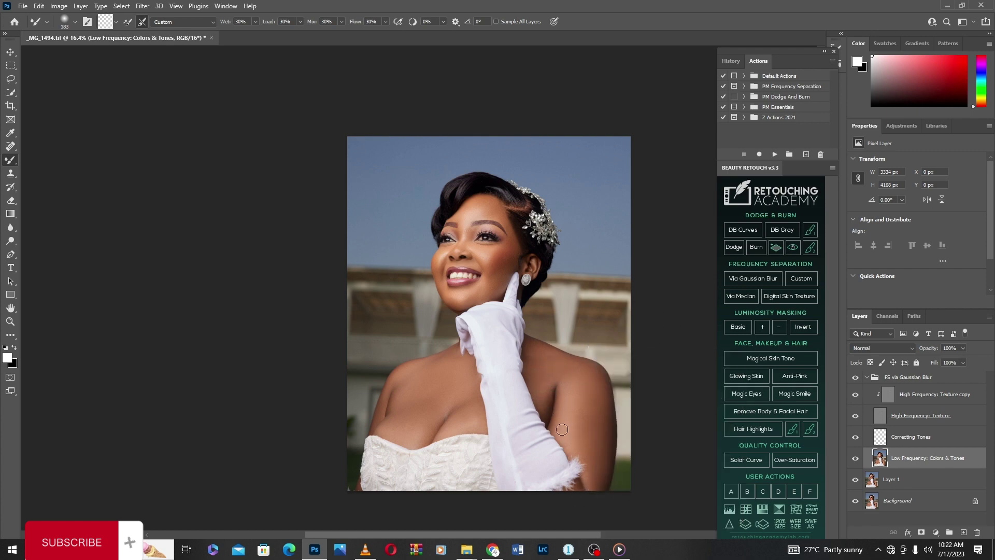
Step: Resize the Mixer Brush and finish smoothing the shoulder and arm tones
right_click(581, 354)
left_click_drag(619, 375, 630, 375)
key("Return")
right_click(576, 411)
key("Return")
Step: Touch up the facial tones with the Mixer Brush at 99 px and collapse the FS via Gaussian Blur group
right_click(551, 213)
left_click(661, 248)
key("Return")
left_click(868, 378)
left_click(867, 378)
right_click(516, 246)
left_click_drag(610, 282, 606, 282)
key("Return")
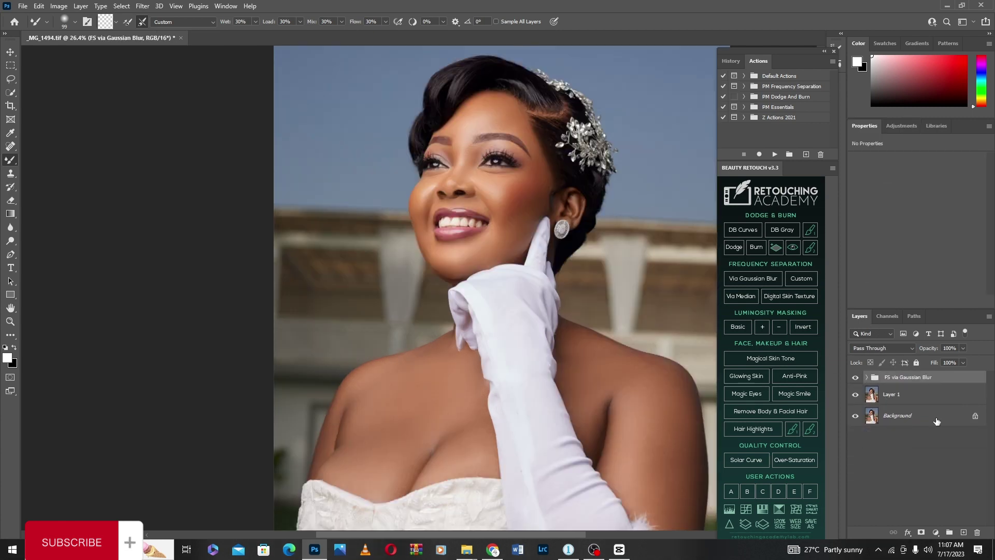
Step: Compare the portrait with the FS via Gaussian Blur group hidden and shown
left_click(855, 378)
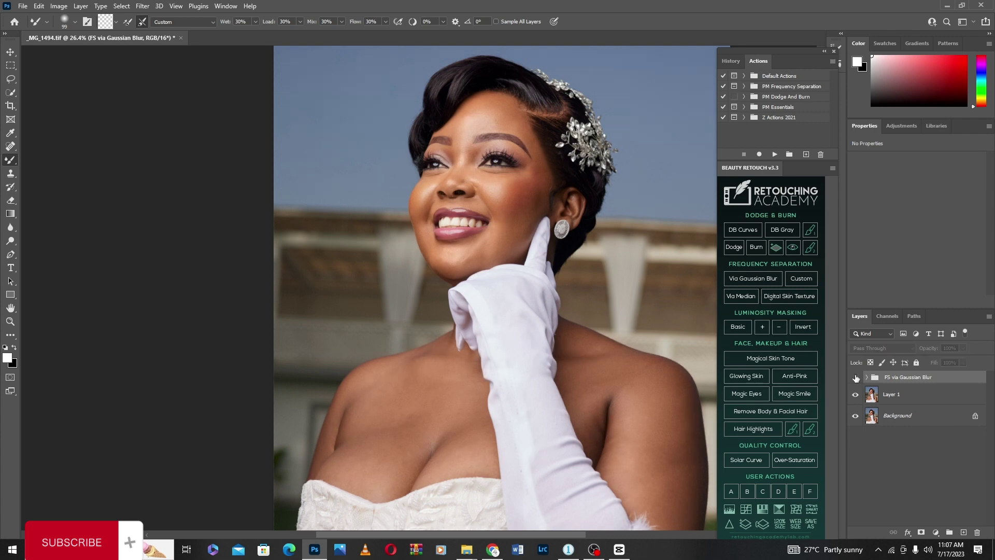
left_click(856, 378)
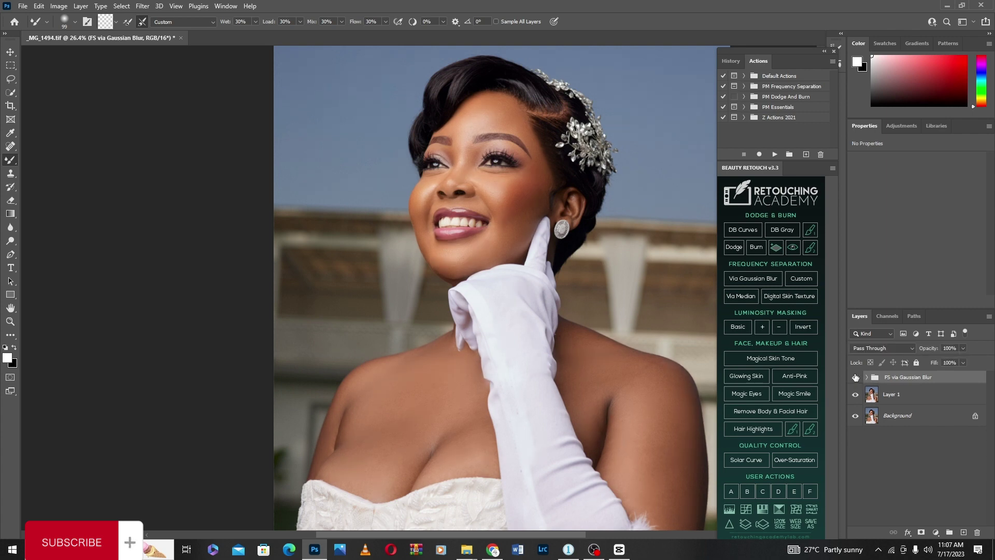